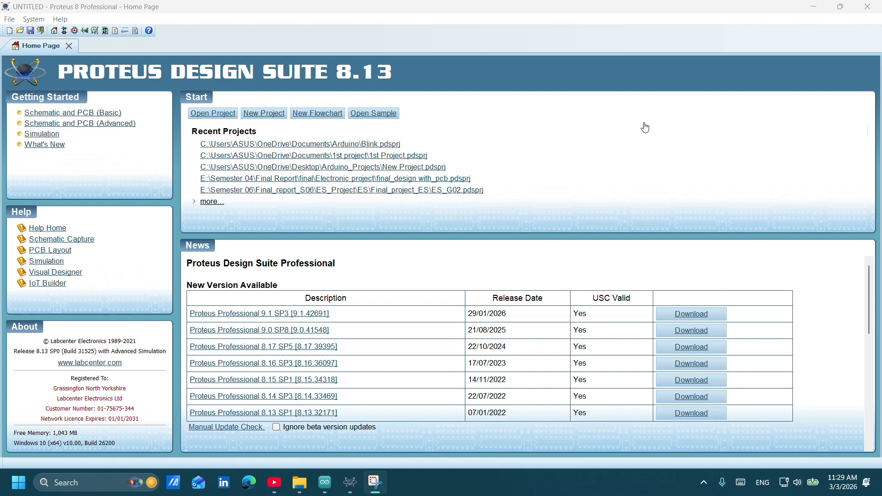
# Start a new project named Blink.pdsprj and save it in the Pojects folder on the Desktop.
pyautogui.click(270, 117)
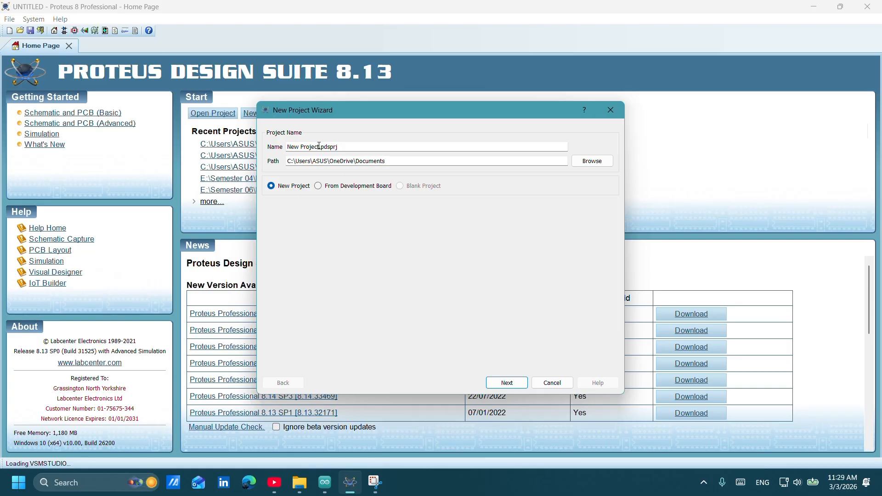
pyautogui.moveTo(321, 146); pyautogui.dragTo(261, 159)
pyautogui.write('Blink')
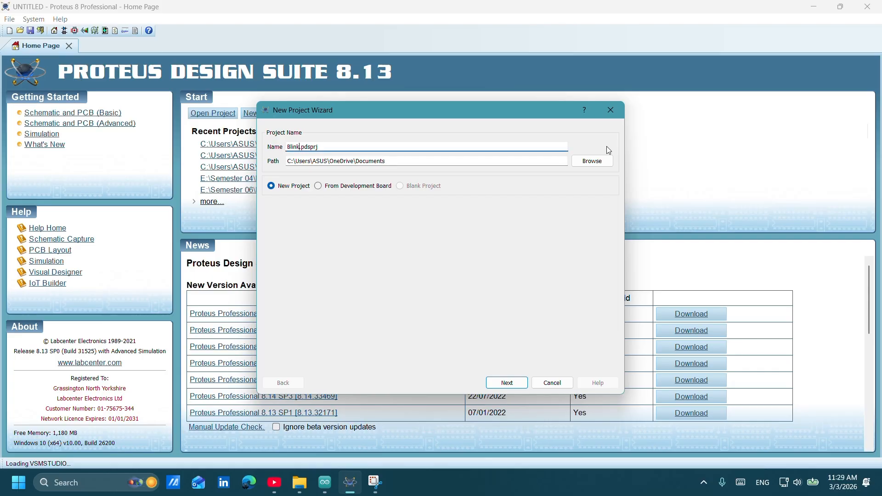
pyautogui.click(594, 162)
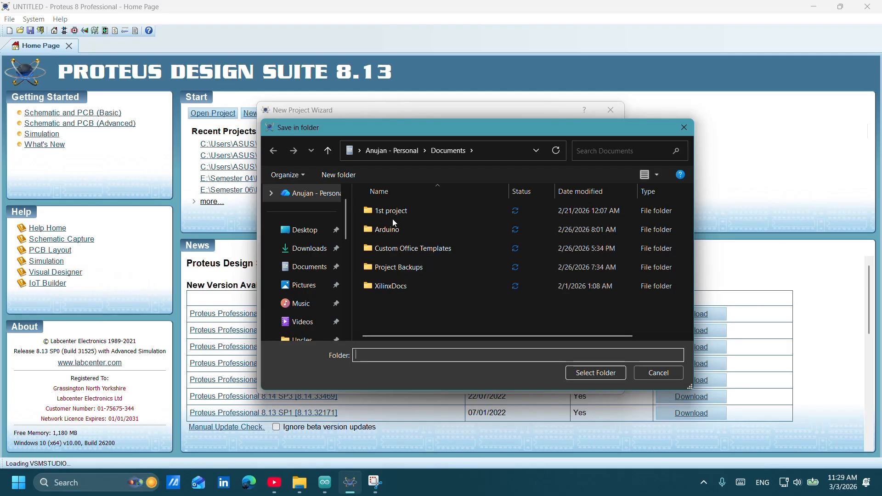
pyautogui.click(301, 229)
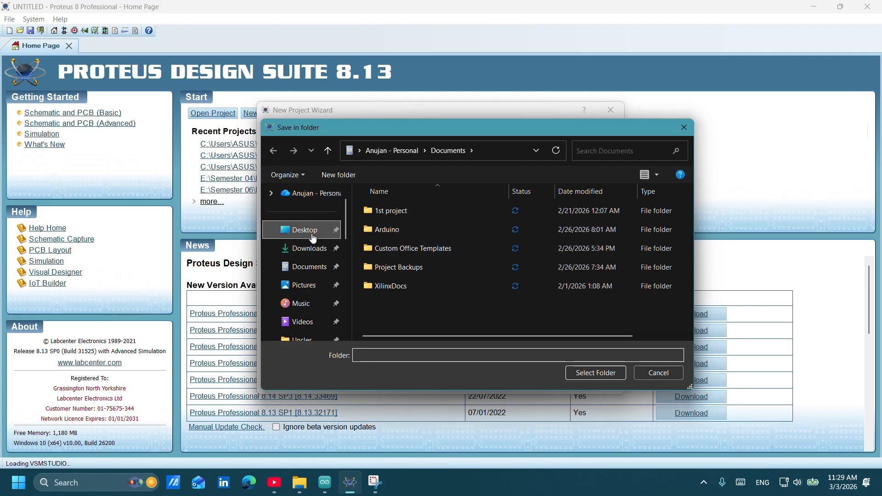
pyautogui.scroll(-2, 419, 265)
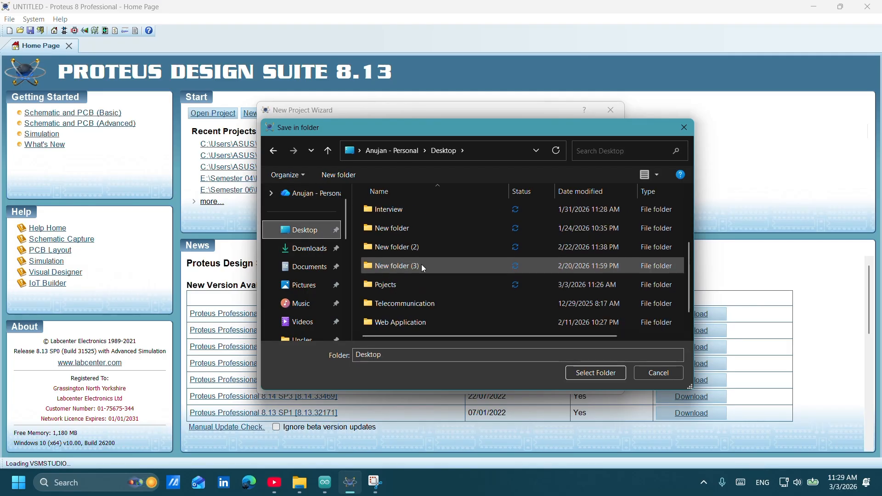
pyautogui.click(407, 285)
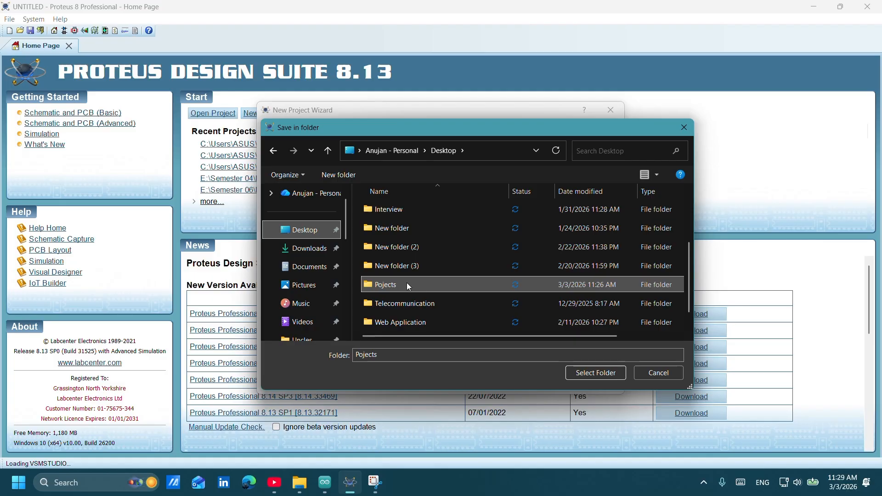
pyautogui.click(586, 375)
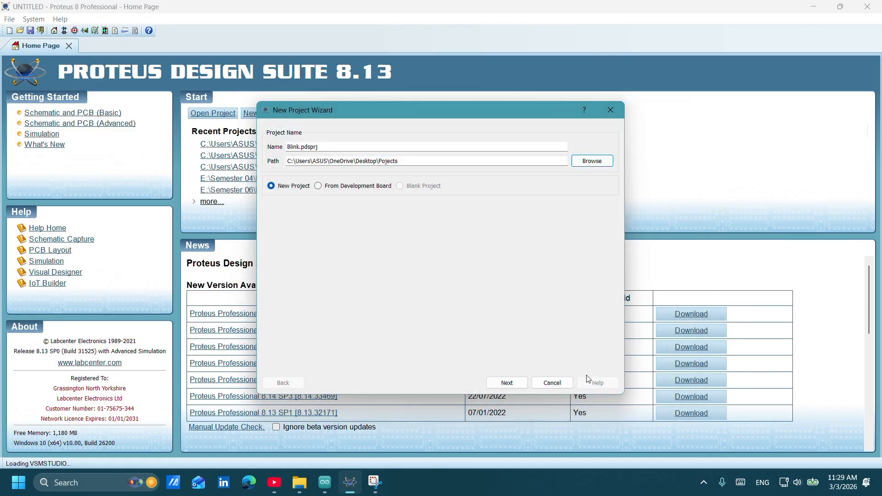
pyautogui.click(514, 383)
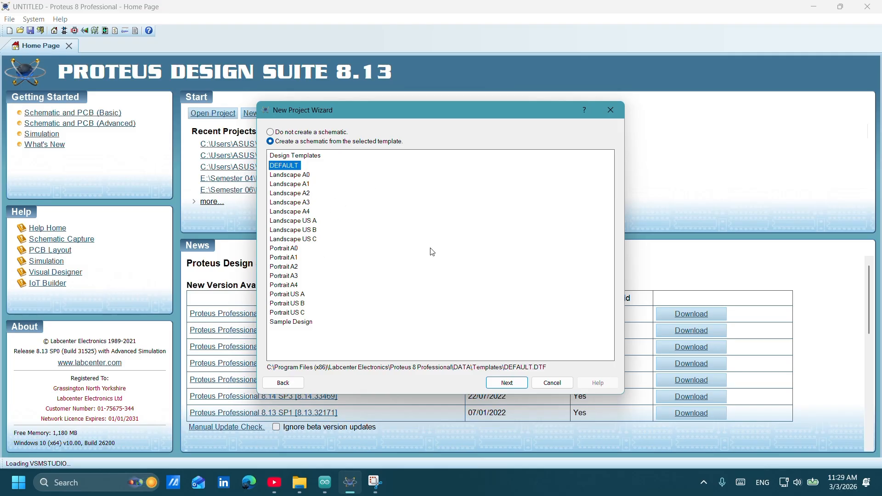
# Create the project with the DEFAULT schematic template, no PCB layout and no firmware project.
pyautogui.click(502, 382)
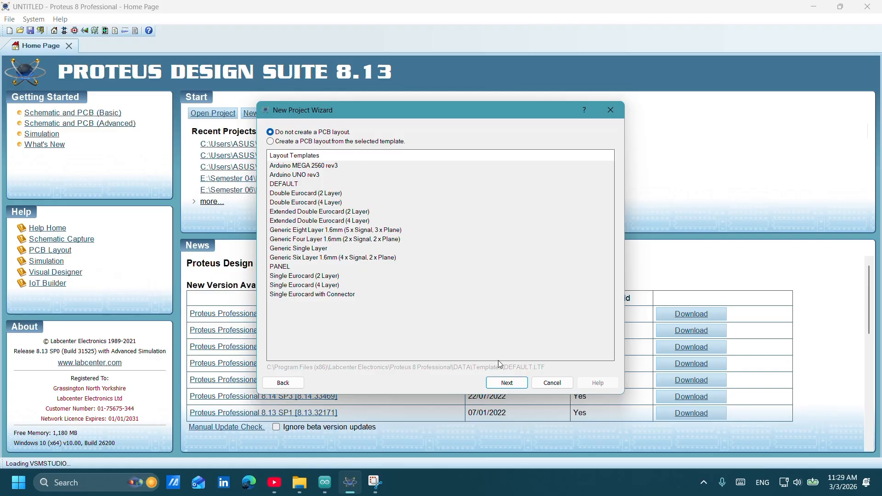
pyautogui.click(504, 383)
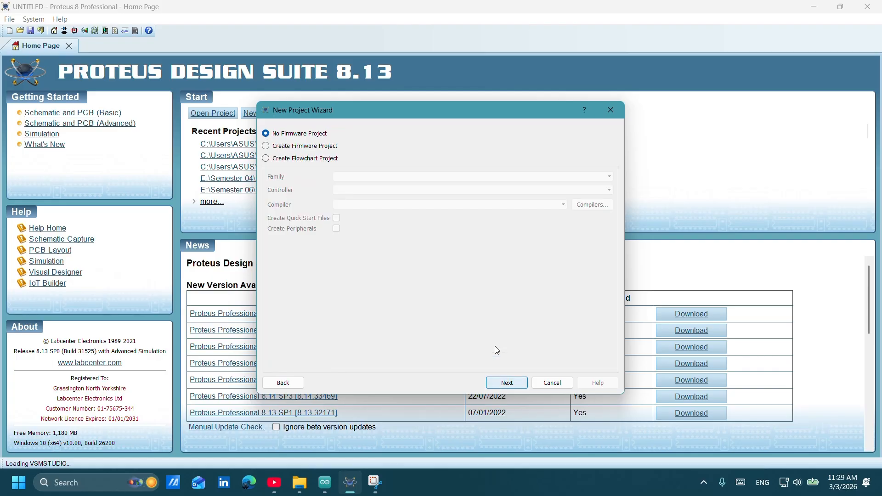
pyautogui.click(512, 384)
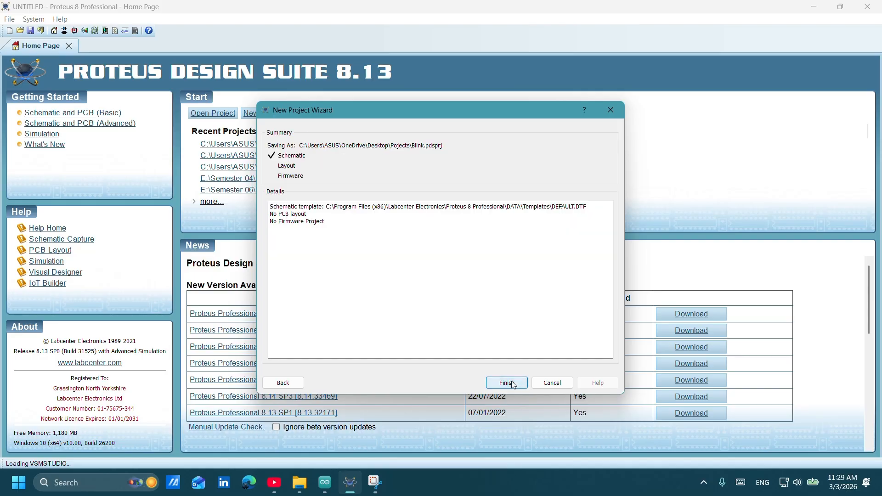
pyautogui.click(513, 384)
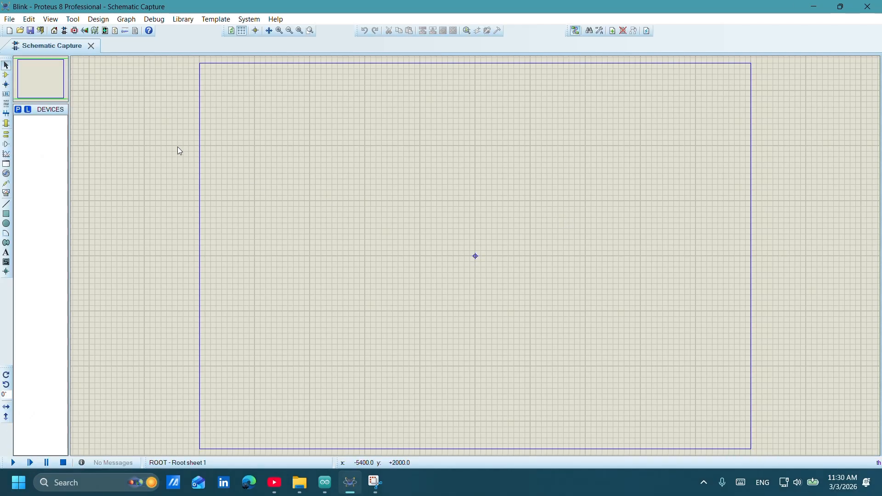
# Search the device library for Arduino and add the ARDUINO UNO to the schematic's device list.
pyautogui.click(19, 110)
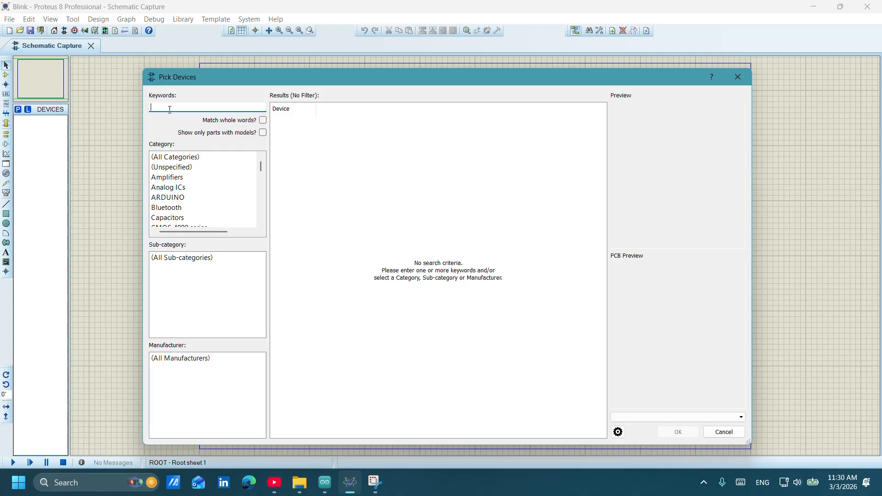
pyautogui.write('Ardui')
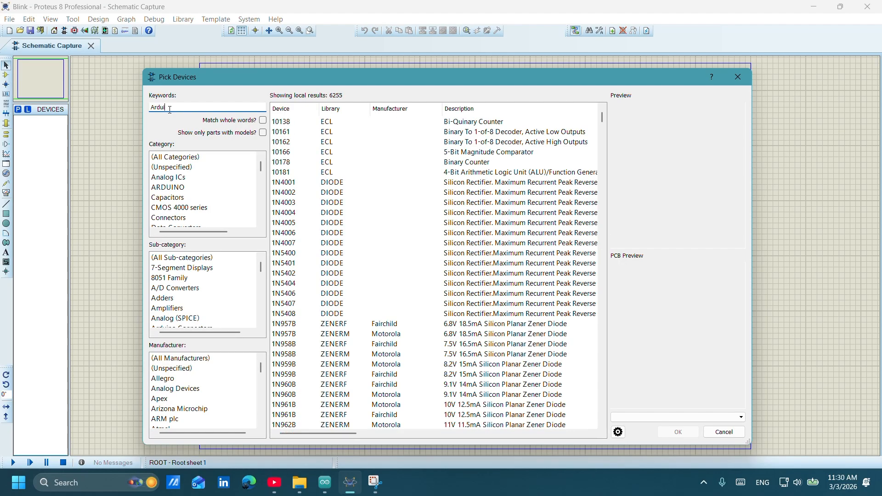
pyautogui.write('no')
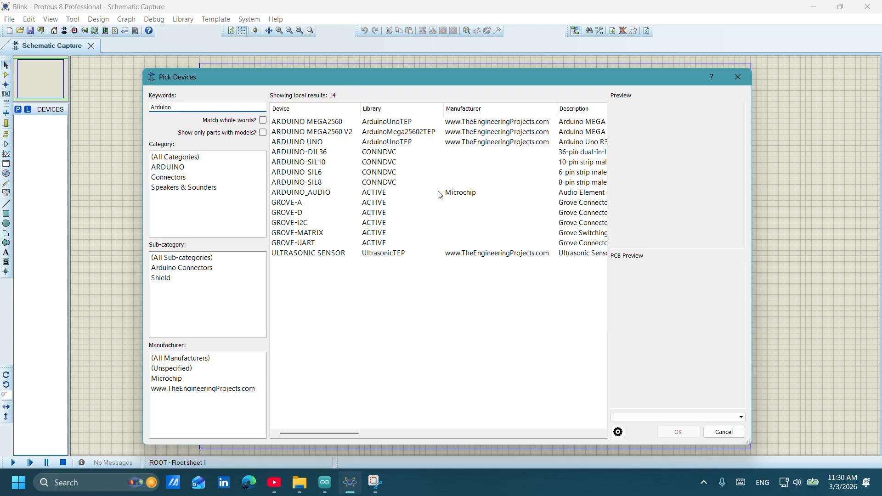
pyautogui.click(401, 122)
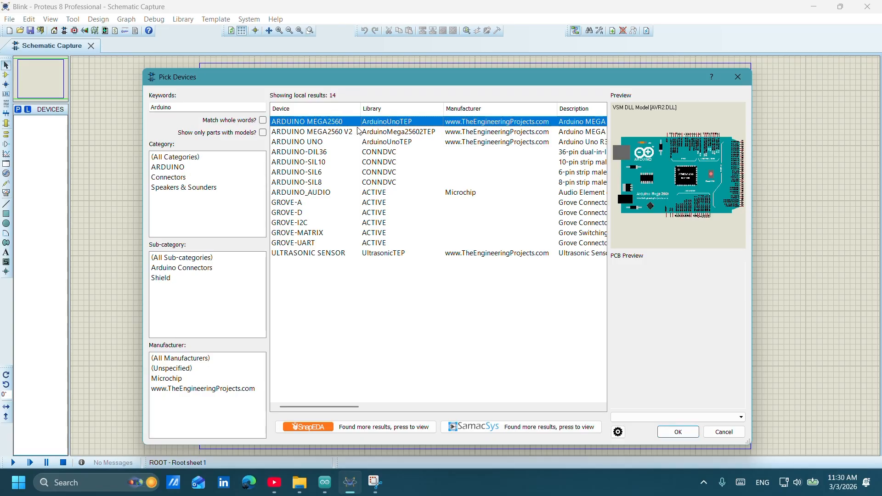
pyautogui.click(347, 132)
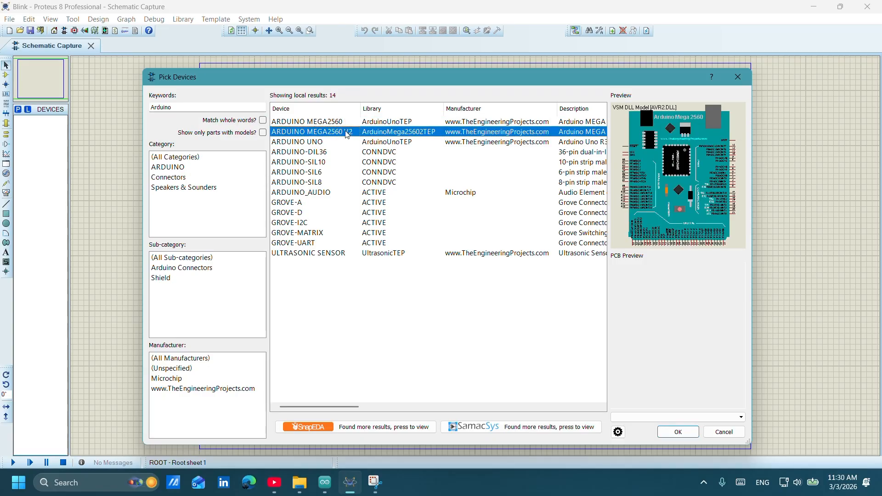
pyautogui.click(381, 143)
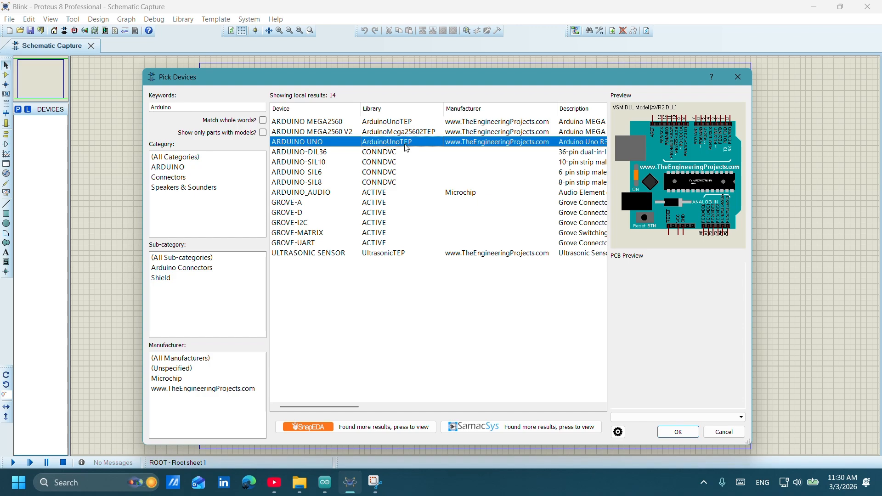
pyautogui.moveTo(406, 147)
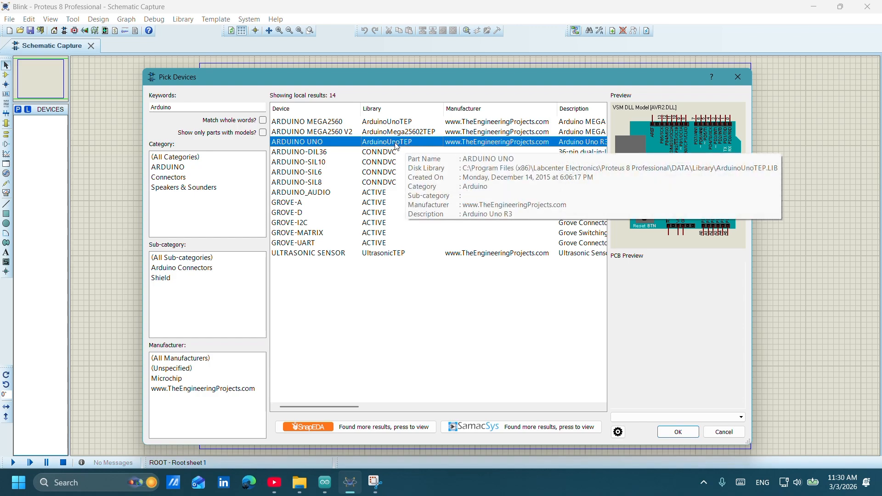
pyautogui.doubleClick(396, 146)
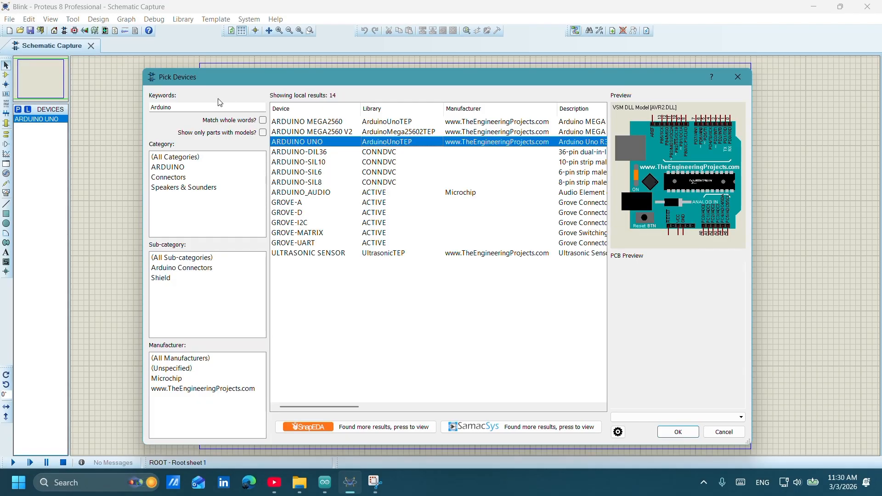
# Search the device library for LED, add LED-GREEN from the ACTIVE library to the device list, and finish picking devices.
pyautogui.click(203, 107)
pyautogui.moveTo(203, 107); pyautogui.dragTo(137, 106)
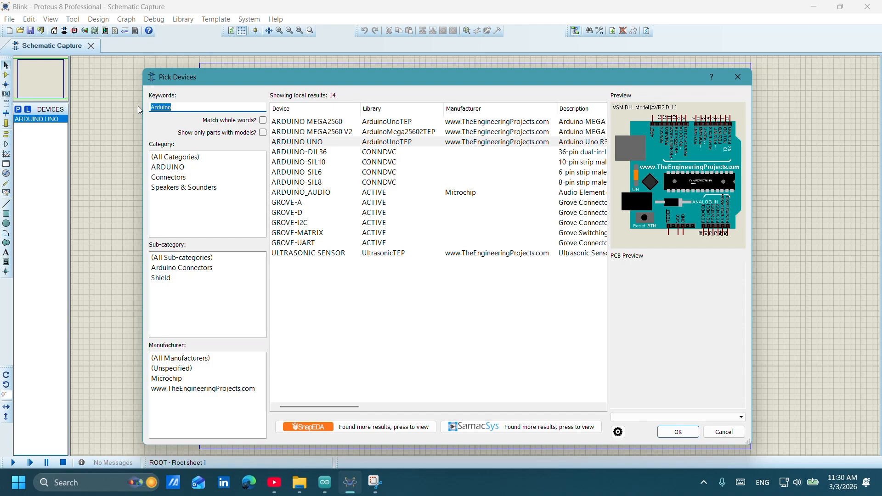
pyautogui.write('LLED')
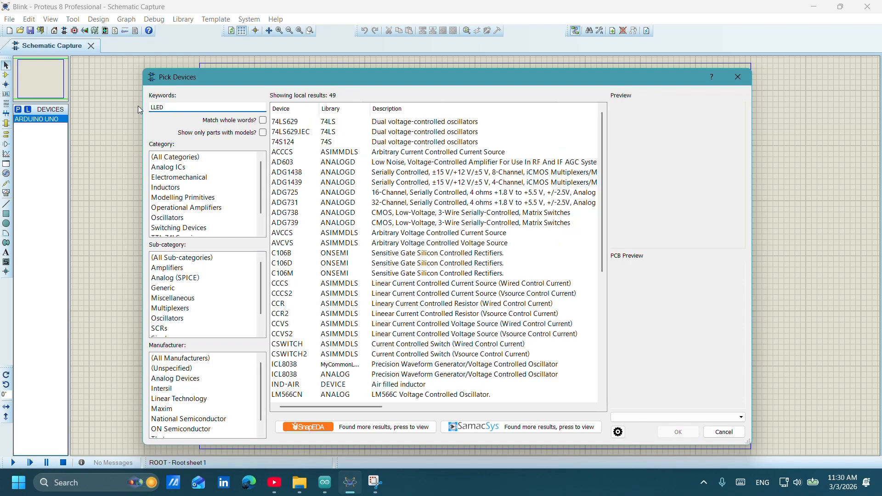
pyautogui.press('BackSpace')
pyautogui.press('BackSpace')
pyautogui.press('BackSpace')
pyautogui.press('BackSpace')
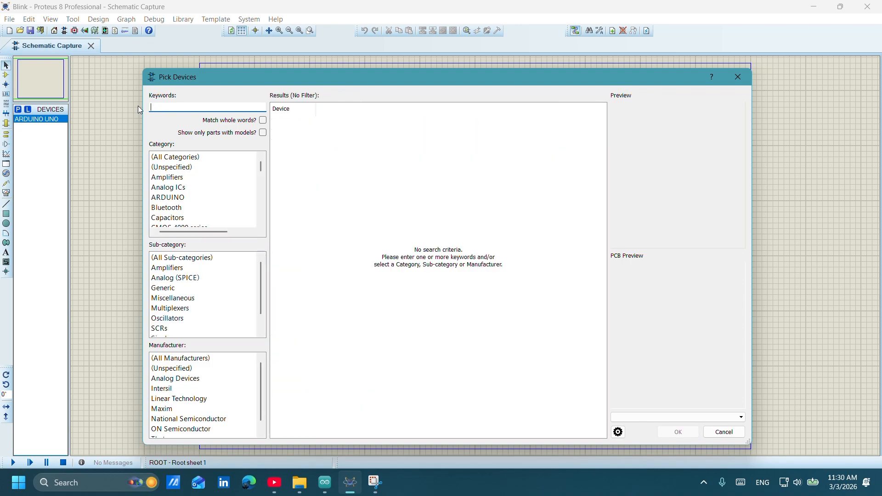
pyautogui.write('LED')
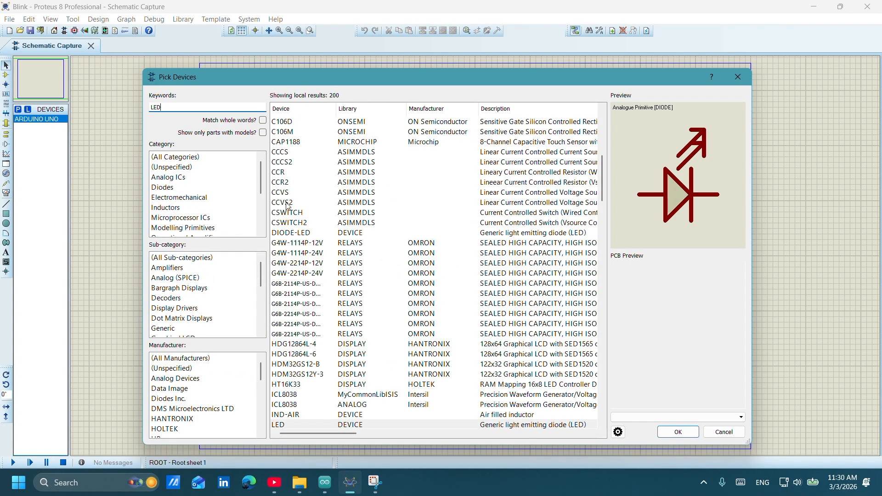
pyautogui.scroll(-12, 379, 259)
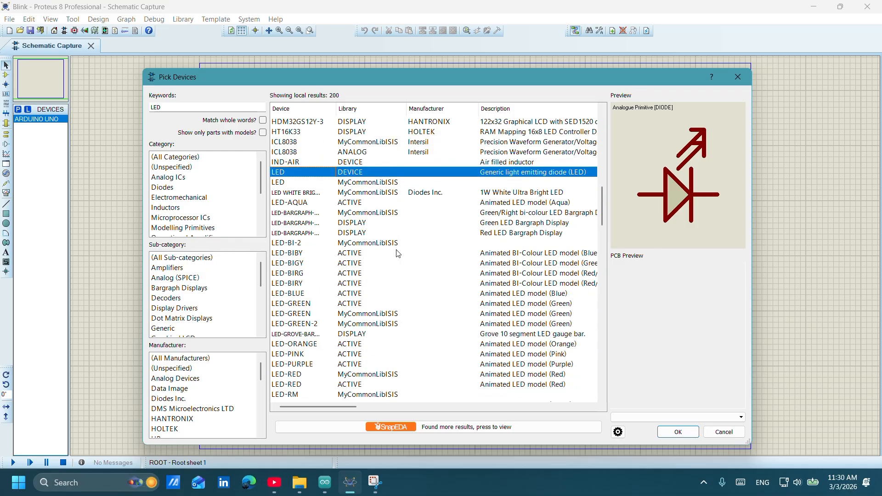
pyautogui.scroll(1, 398, 254)
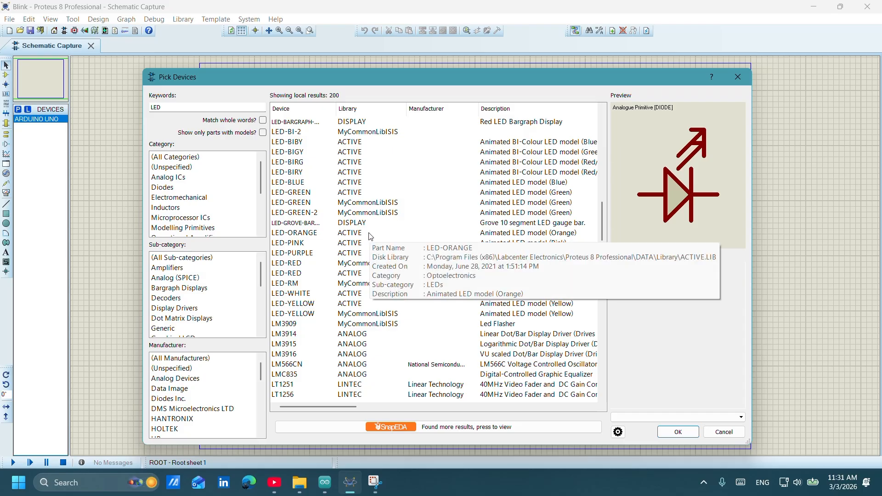
pyautogui.click(338, 193)
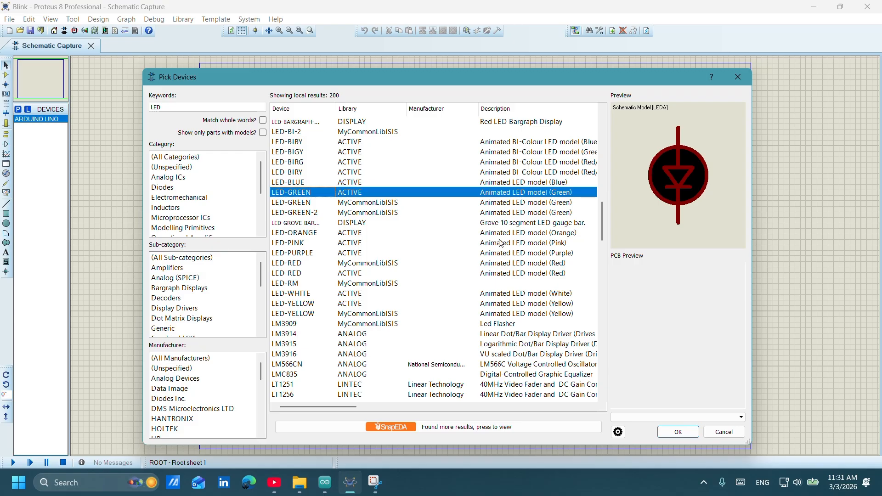
pyautogui.doubleClick(411, 193)
pyautogui.click(688, 430)
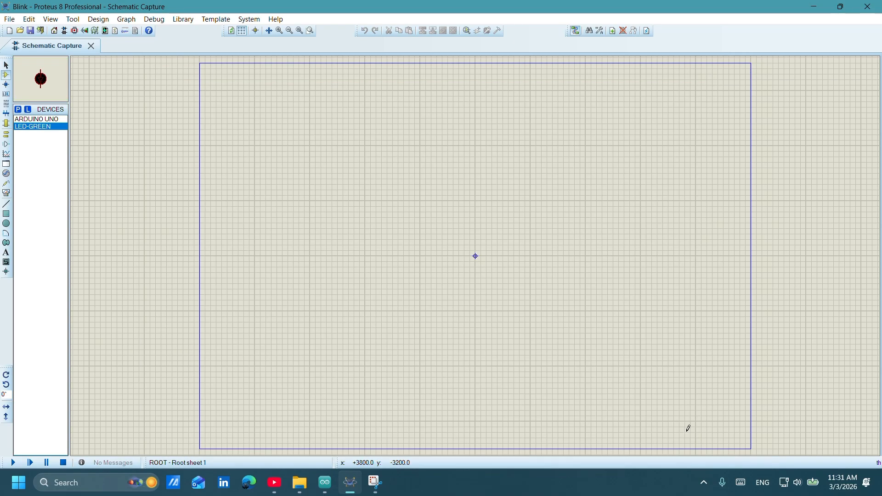
# Place the Arduino Uno at the centre of the sheet and the green LED to the left of the board.
pyautogui.click(50, 119)
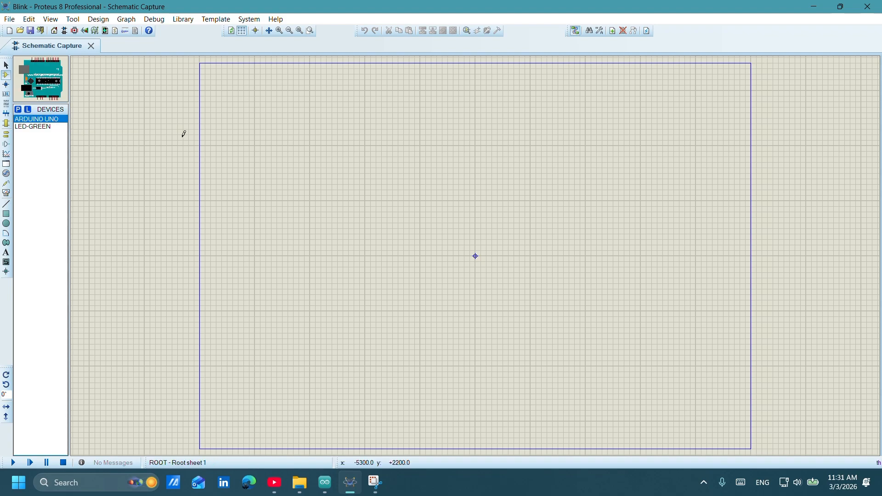
pyautogui.click(482, 222)
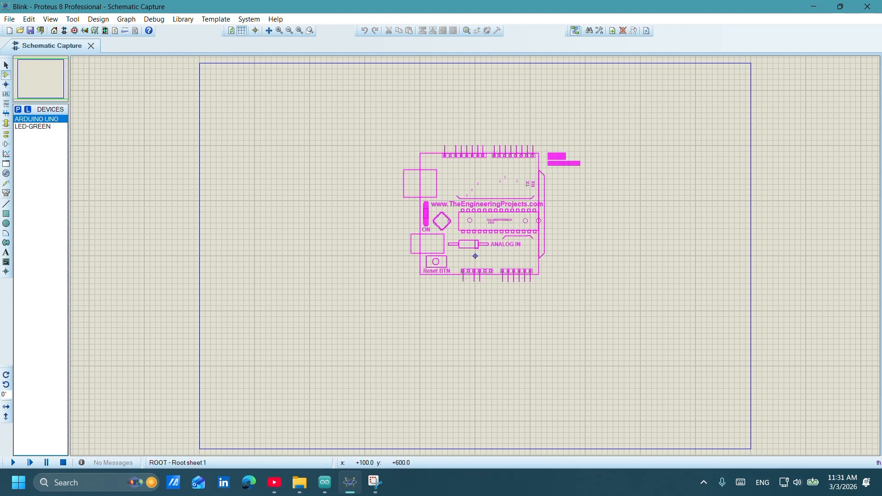
pyautogui.click(475, 256)
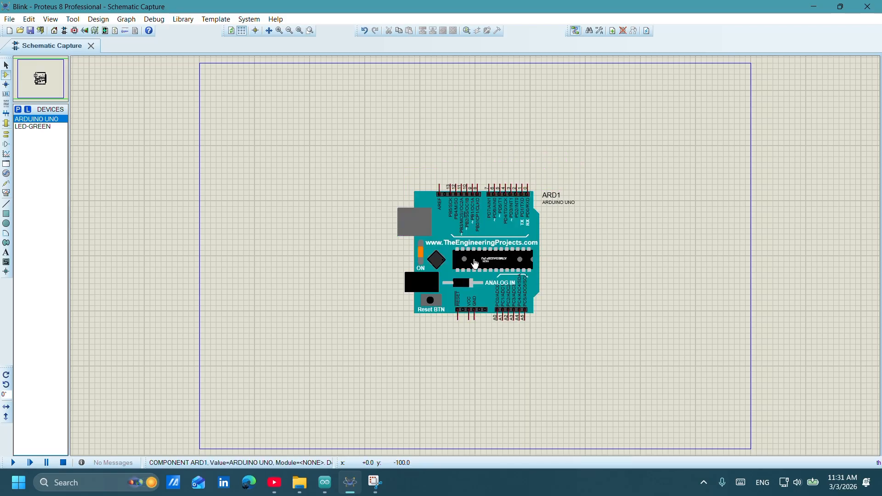
pyautogui.click(41, 129)
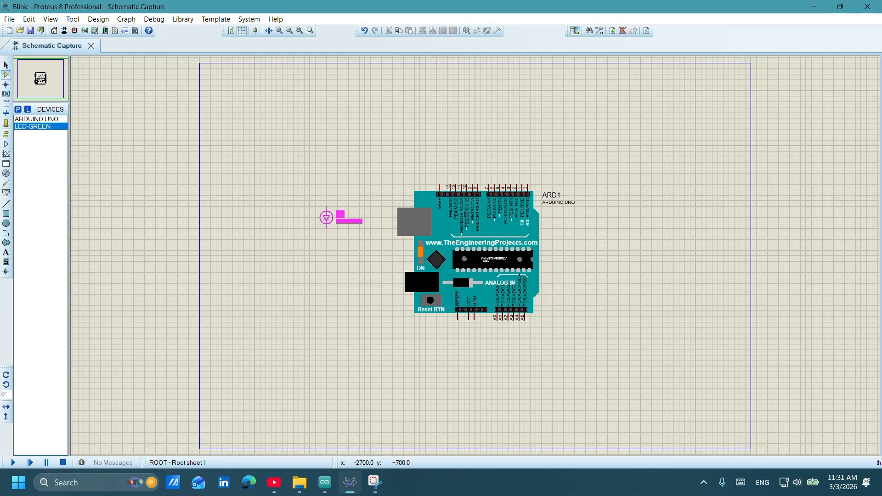
pyautogui.click(321, 208)
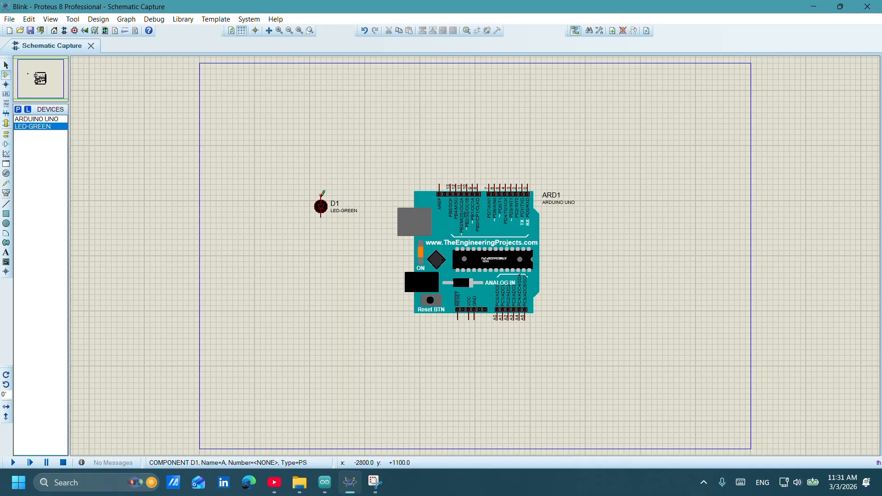
# Wire the green LED's anode to the Arduino Uno's digital pin 4 and its cathode to the board's GND pin.
pyautogui.click(322, 194)
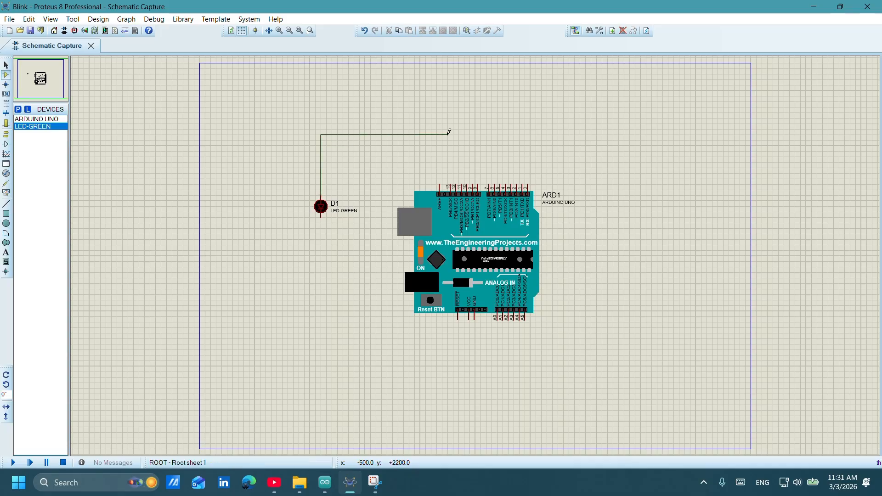
pyautogui.click(507, 145)
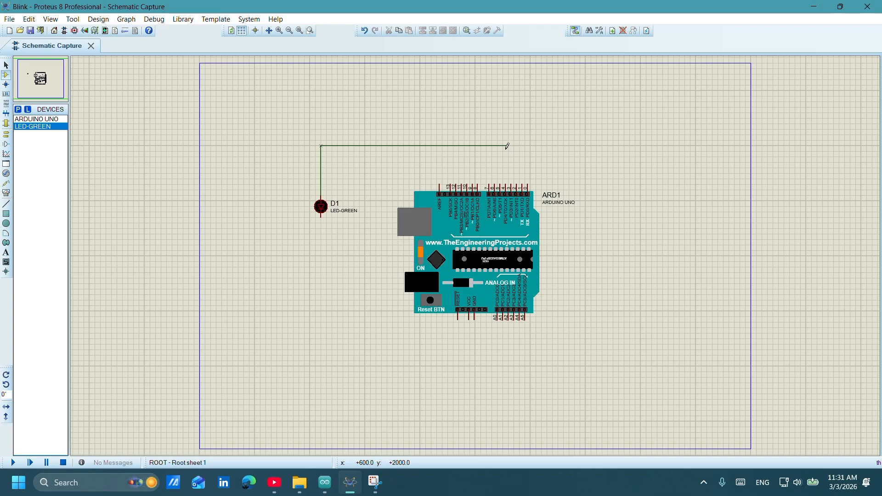
pyautogui.click(508, 181)
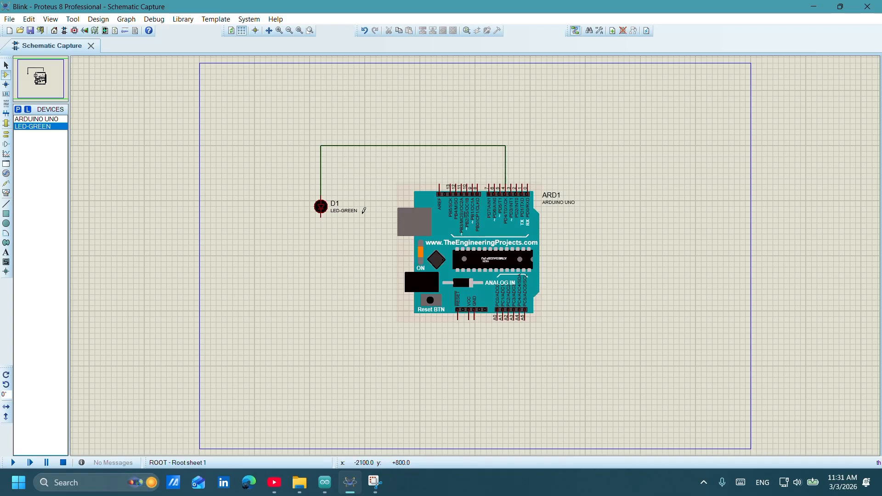
pyautogui.doubleClick(321, 218)
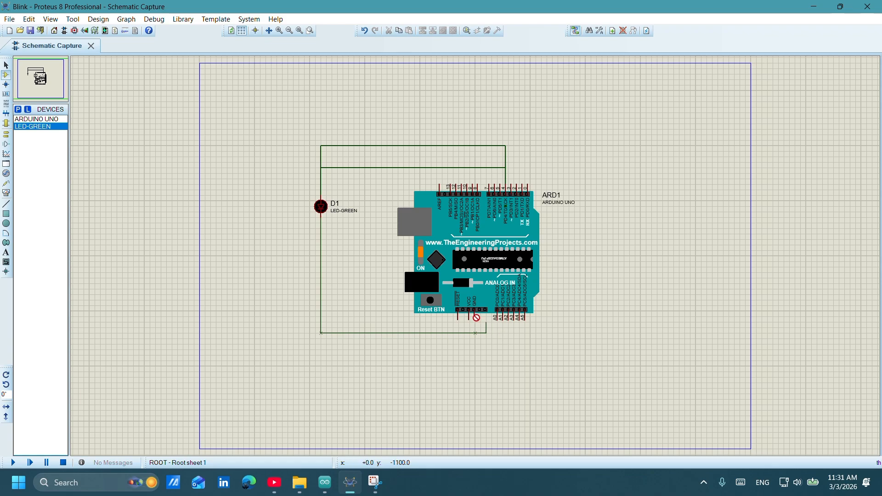
pyautogui.click(475, 319)
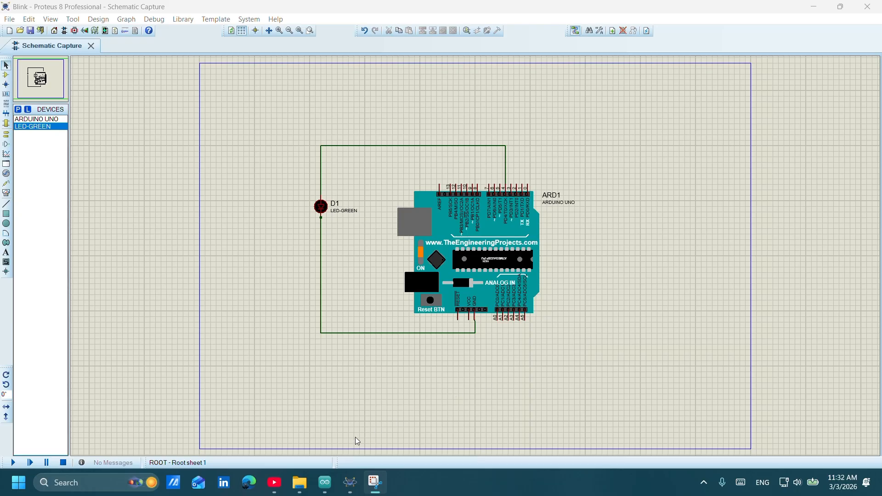
# Switch to Arduino IDE and review the Blink sketch's LED pin constant, setup and loop code.
pyautogui.click(325, 483)
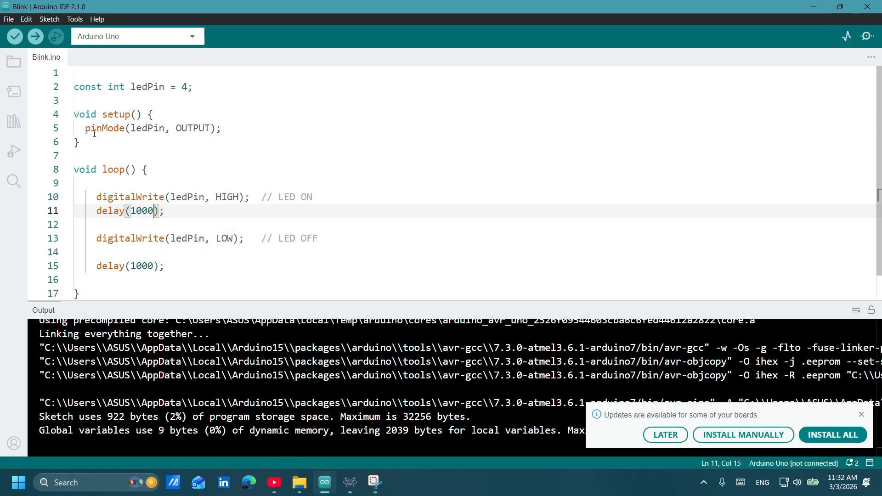
pyautogui.moveTo(122, 132)
pyautogui.moveTo(174, 146)
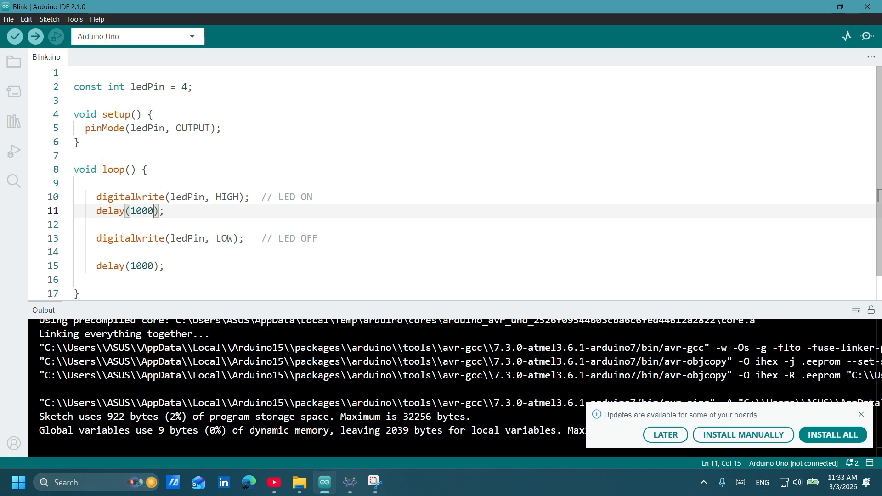
pyautogui.moveTo(129, 211)
pyautogui.scroll(-1, 382, 202)
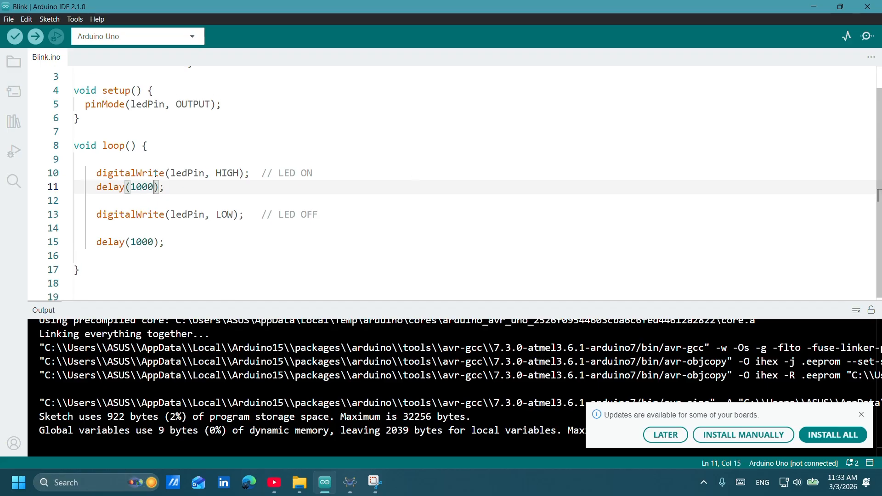
pyautogui.moveTo(145, 175)
pyautogui.moveTo(98, 217)
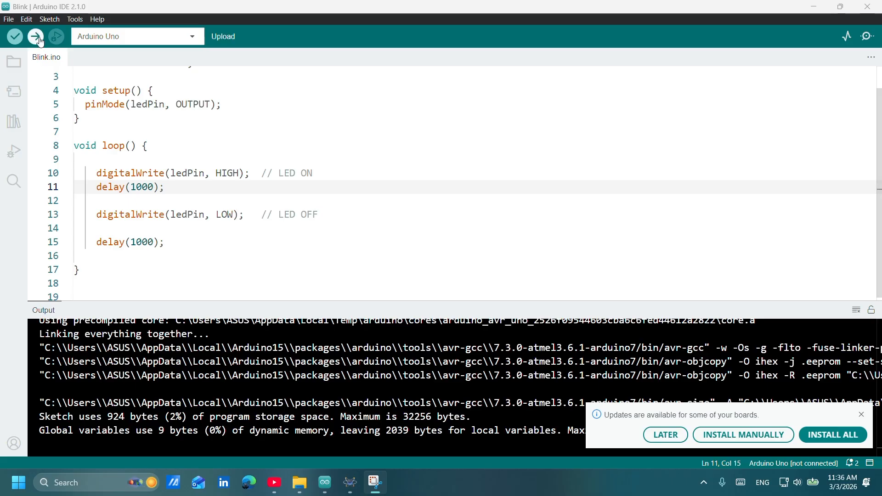
pyautogui.click(14, 20)
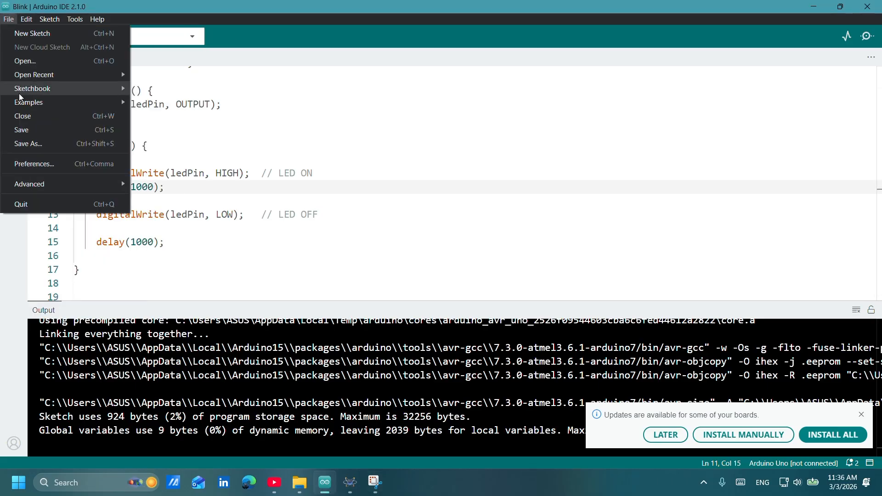
pyautogui.click(26, 144)
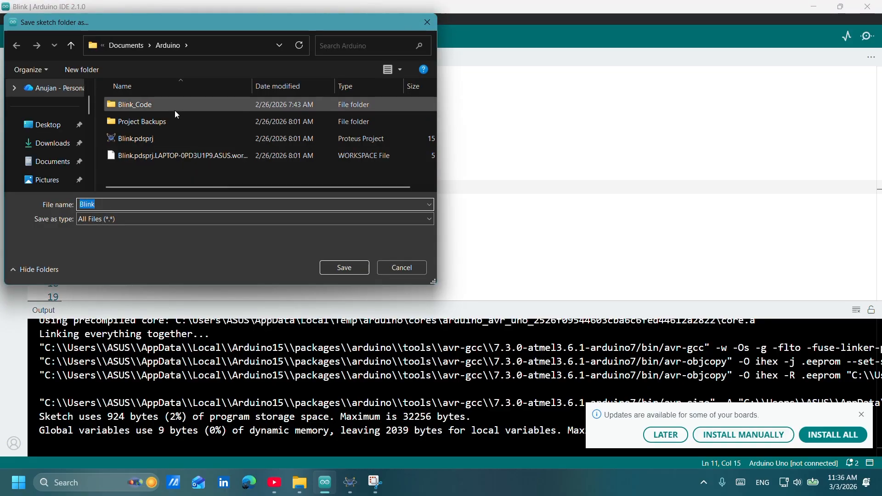
pyautogui.click(54, 129)
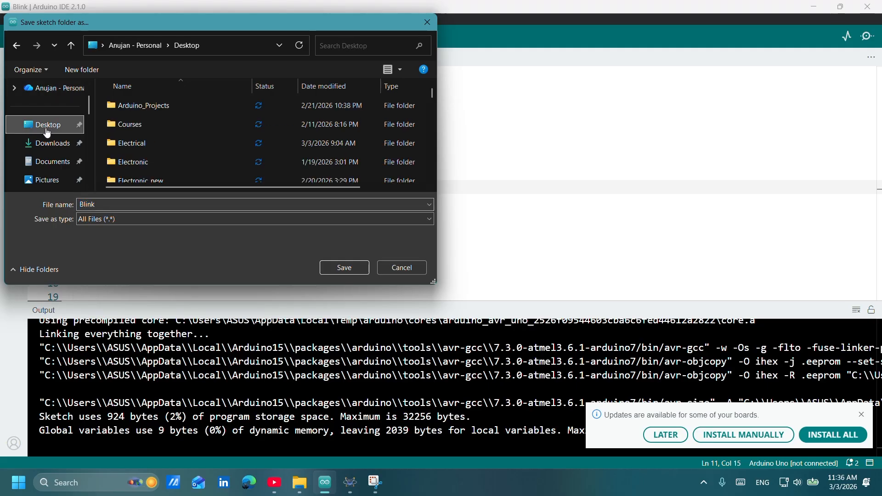
pyautogui.scroll(-3, 178, 144)
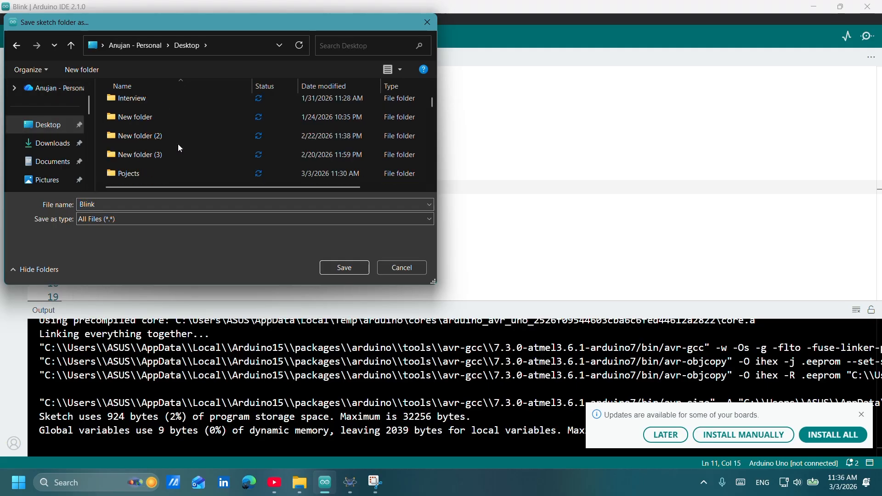
pyautogui.doubleClick(150, 174)
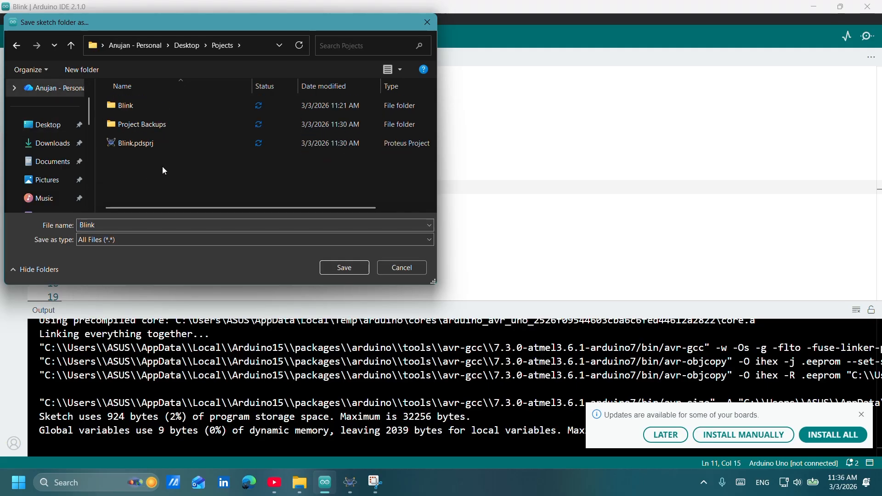
pyautogui.click(210, 102)
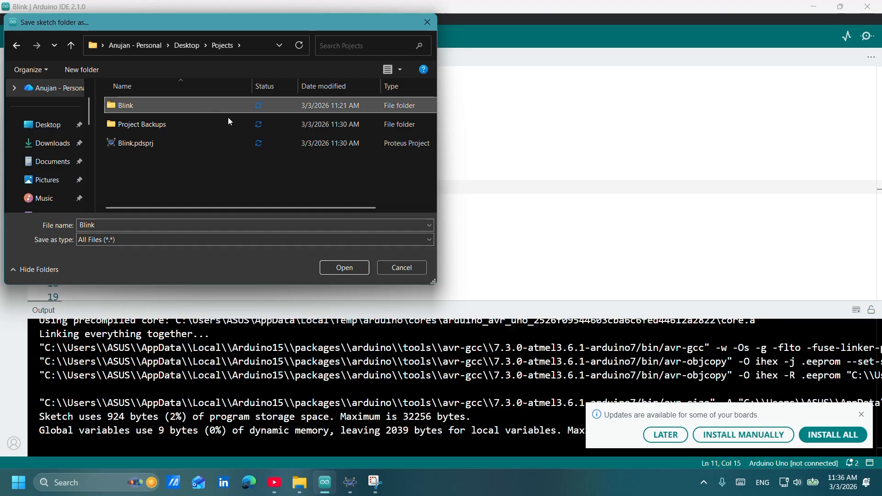
pyautogui.click(341, 264)
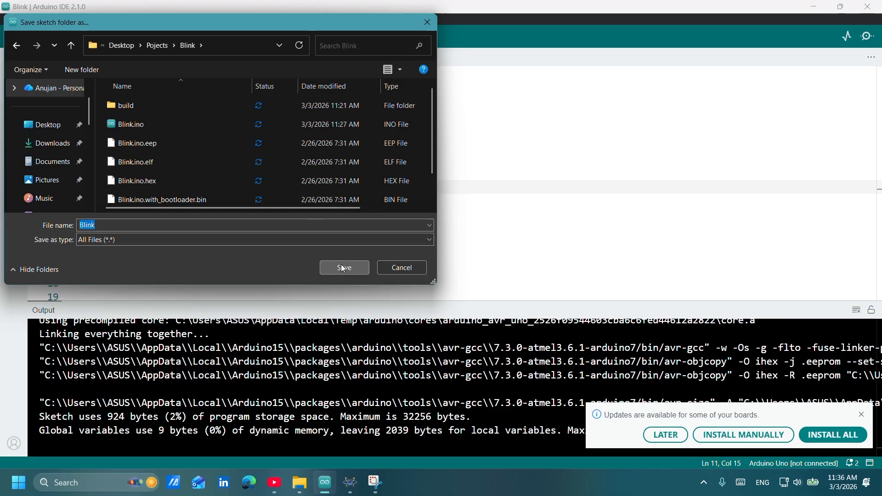
pyautogui.click(341, 264)
pyautogui.click(506, 257)
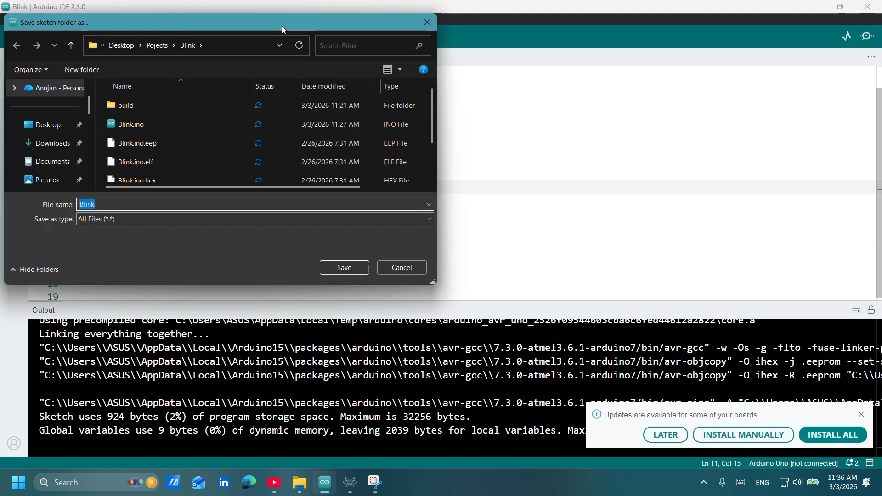
pyautogui.moveTo(282, 25)
pyautogui.mouseDown()
pyautogui.moveTo(249, 89)
pyautogui.moveTo(282, 89)
pyautogui.mouseUp()
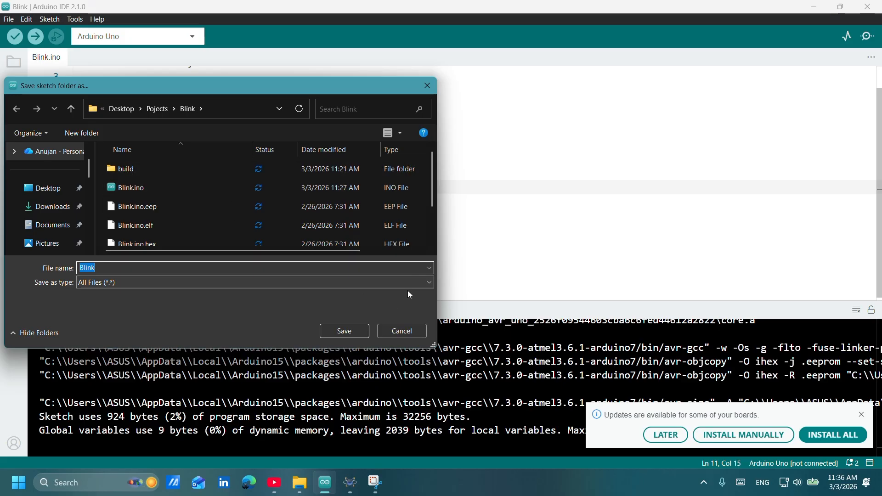
pyautogui.click(427, 88)
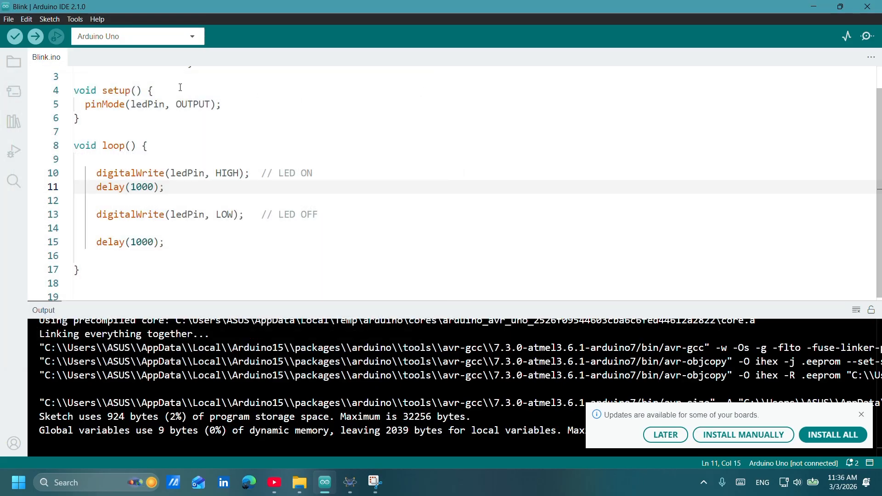
# Verify the Blink sketch for the Arduino Uno and export its compiled binary.
pyautogui.click(15, 38)
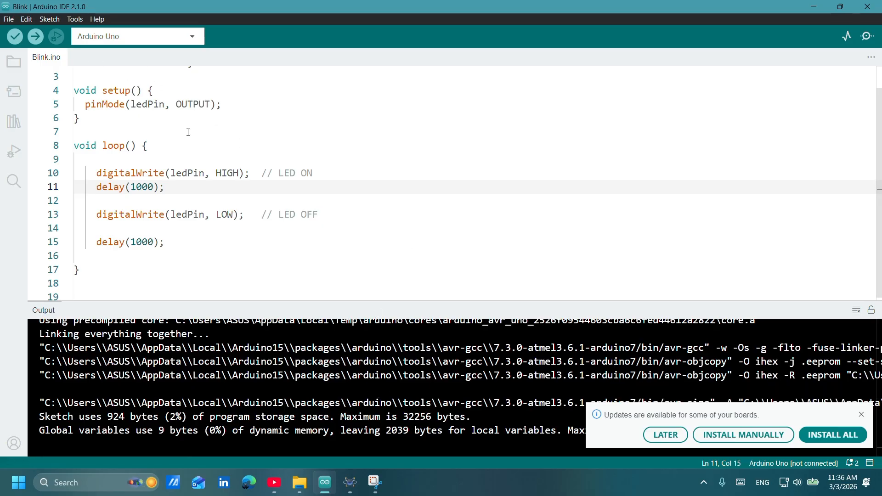
pyautogui.moveTo(199, 171)
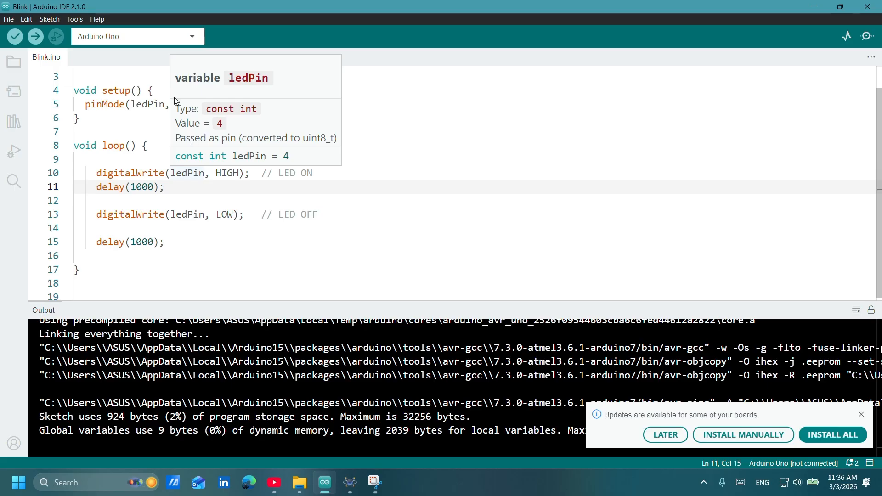
pyautogui.click(48, 19)
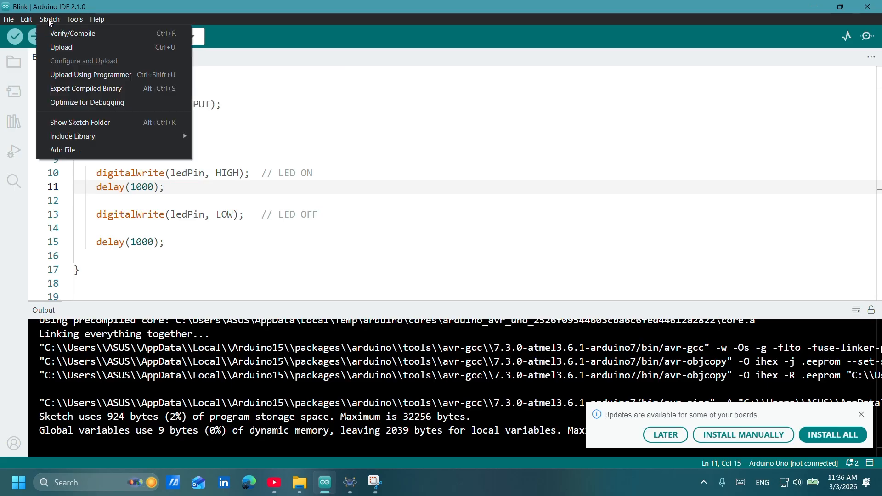
pyautogui.click(83, 89)
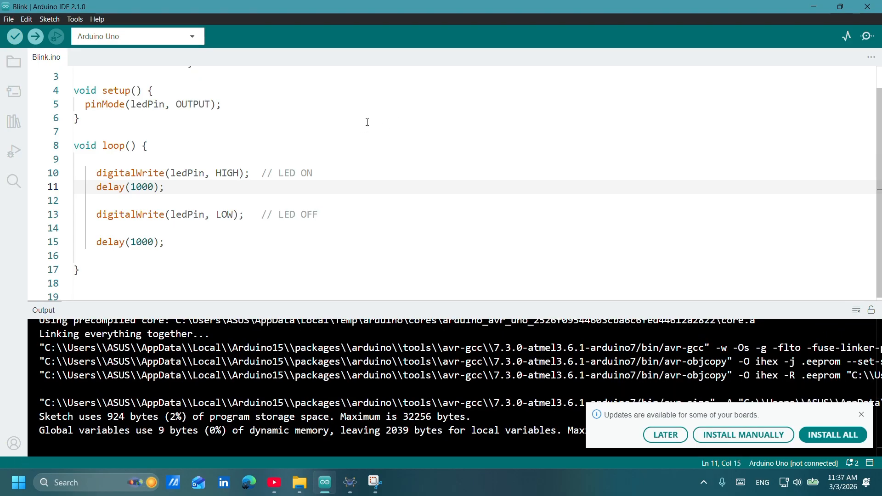
# Switch back to Proteus and set the Arduino Uno's program file to Blink.ino.hex from the Blink project's build\arduino.avr.uno folder.
pyautogui.click(814, 7)
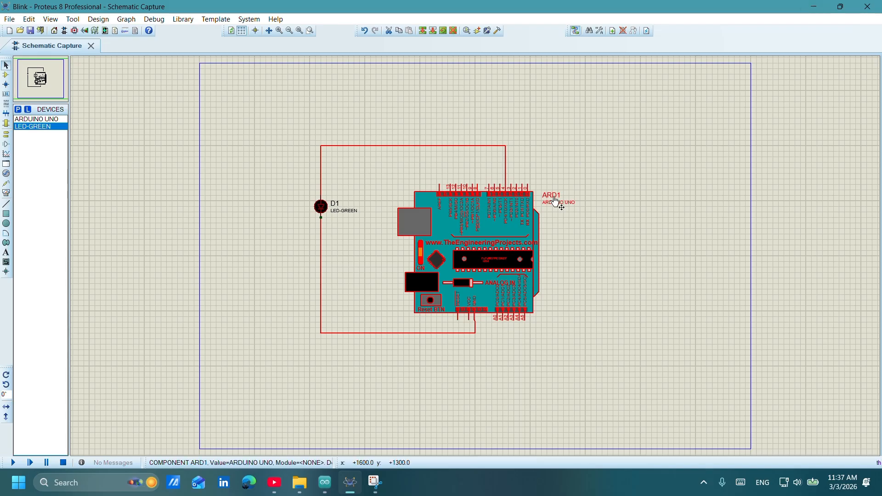
pyautogui.click(515, 254)
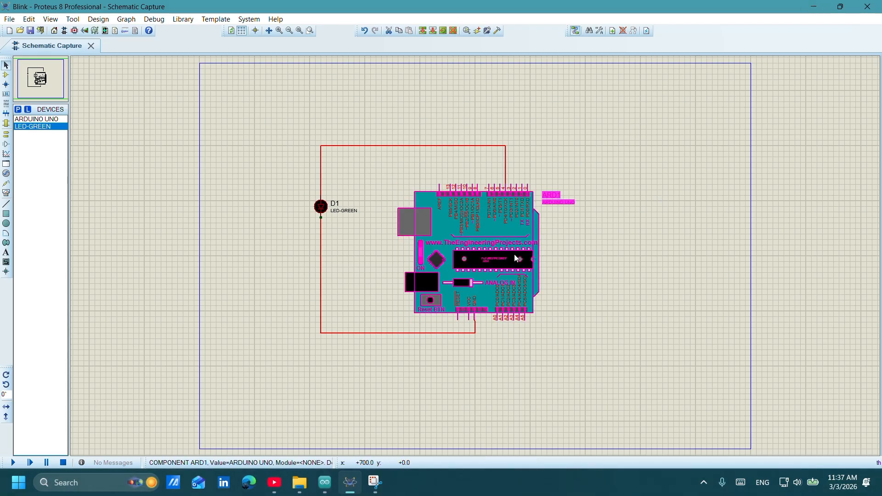
pyautogui.click(514, 255)
pyautogui.click(486, 139)
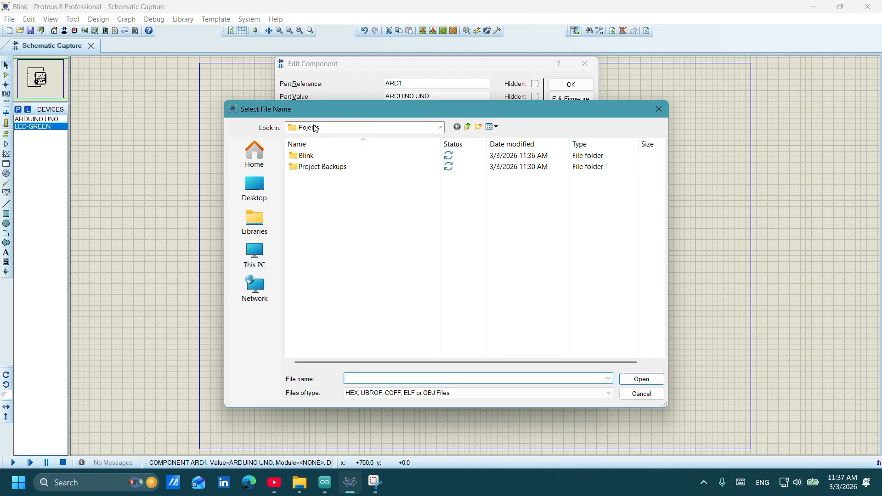
pyautogui.doubleClick(305, 157)
pyautogui.doubleClick(316, 159)
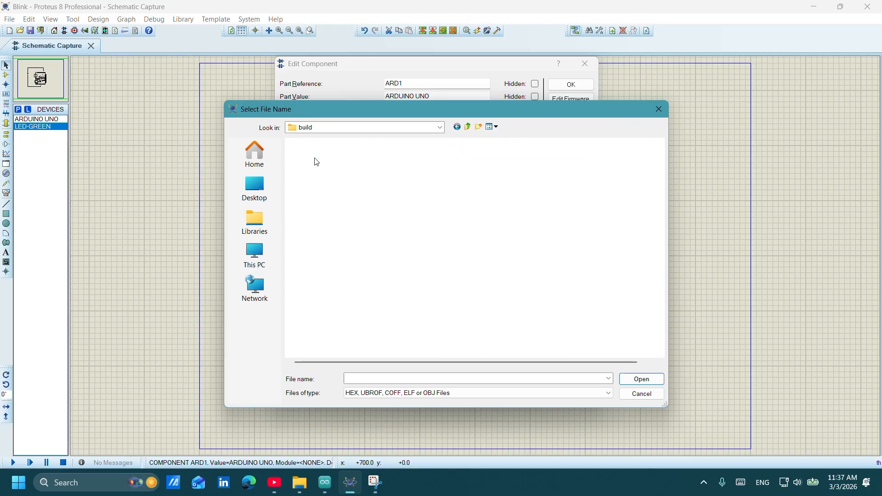
pyautogui.click(323, 159)
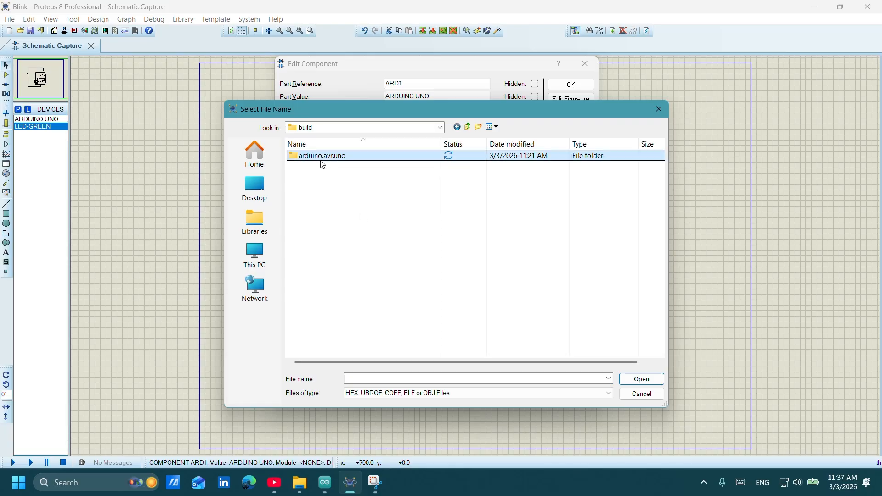
pyautogui.doubleClick(321, 158)
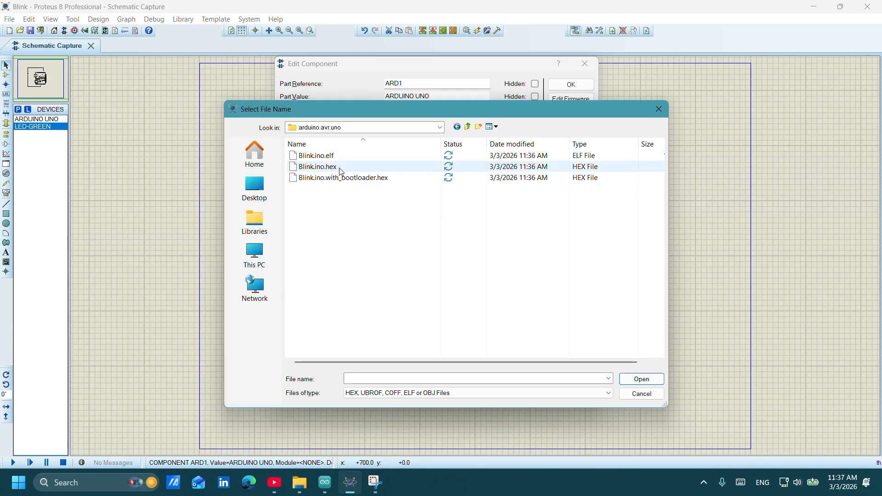
pyautogui.click(341, 170)
pyautogui.click(639, 379)
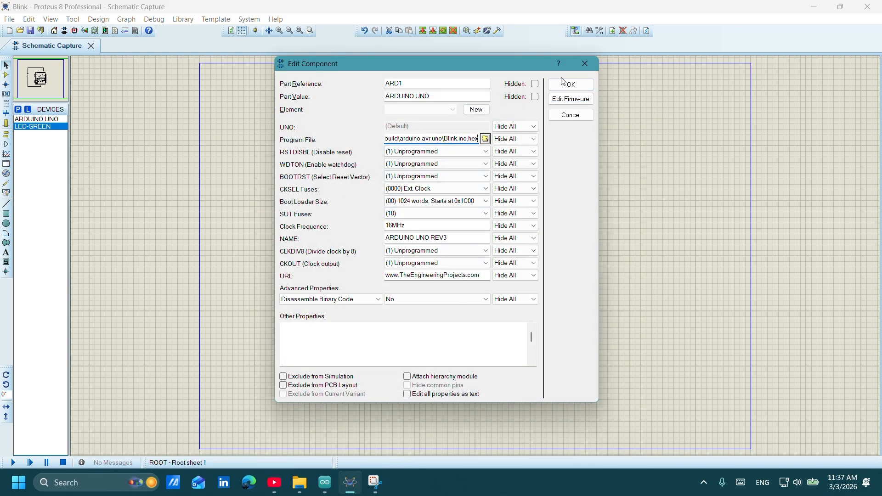
pyautogui.click(563, 84)
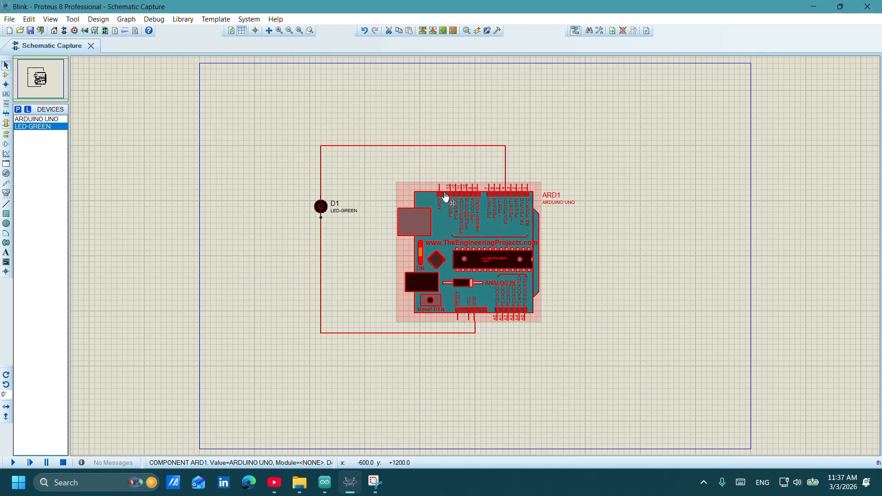
# Run the simulation of the LED circuit to observe the LED, and stop it.
pyautogui.click(250, 326)
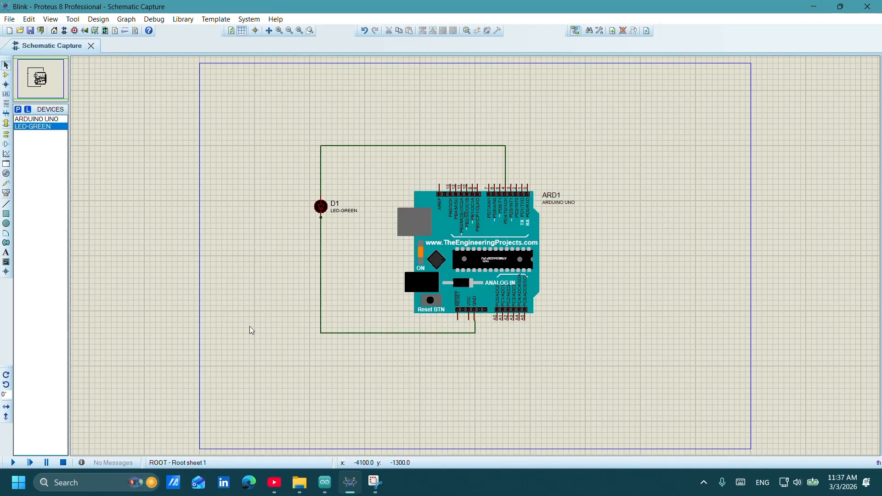
pyautogui.click(15, 463)
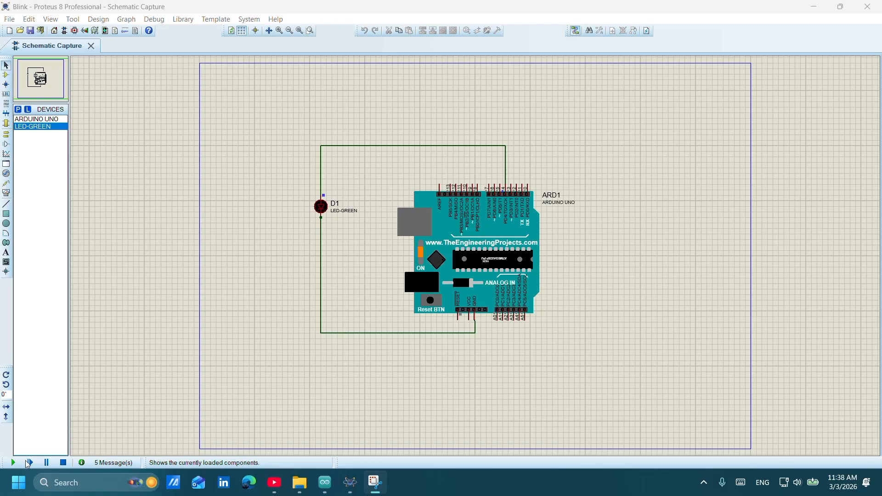
pyautogui.click(61, 464)
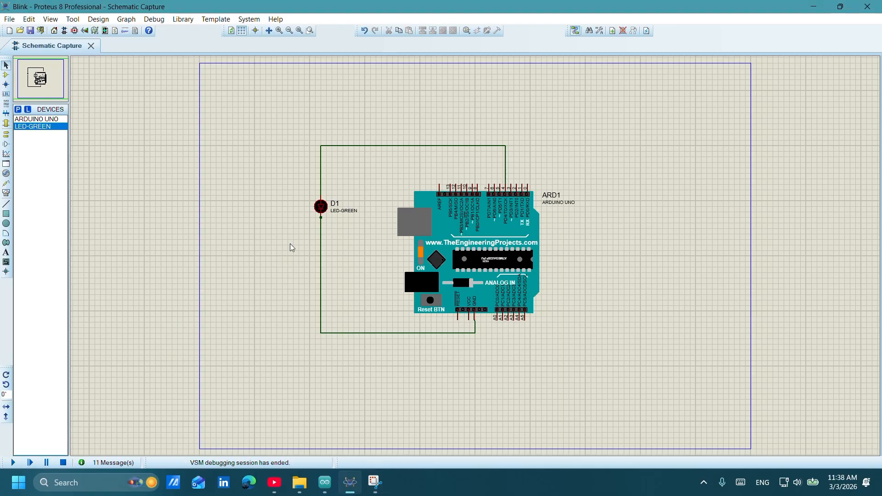
# Set the green LED's model type to Digital and run the simulation to watch it blink.
pyautogui.click(322, 213)
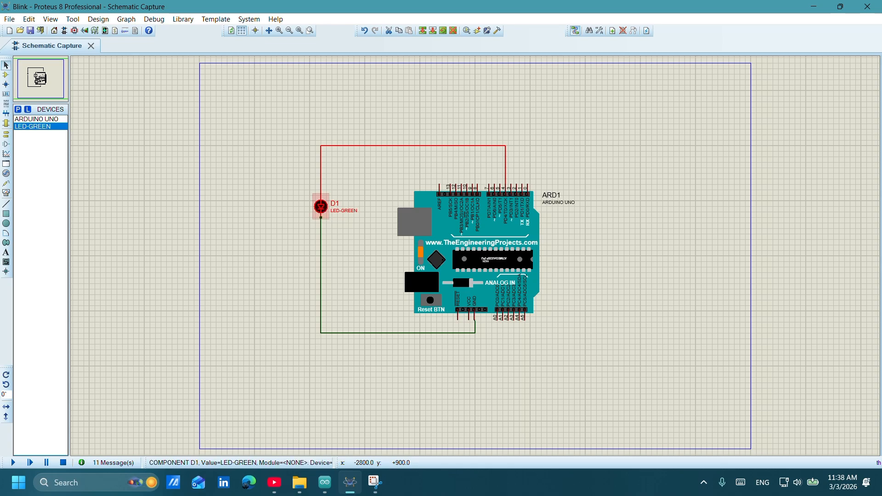
pyautogui.doubleClick(322, 213)
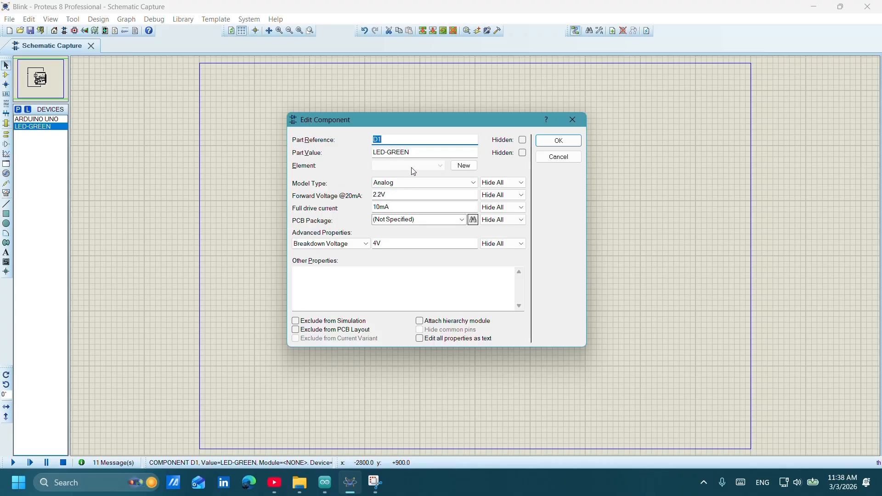
pyautogui.moveTo(454, 119); pyautogui.dragTo(475, 226)
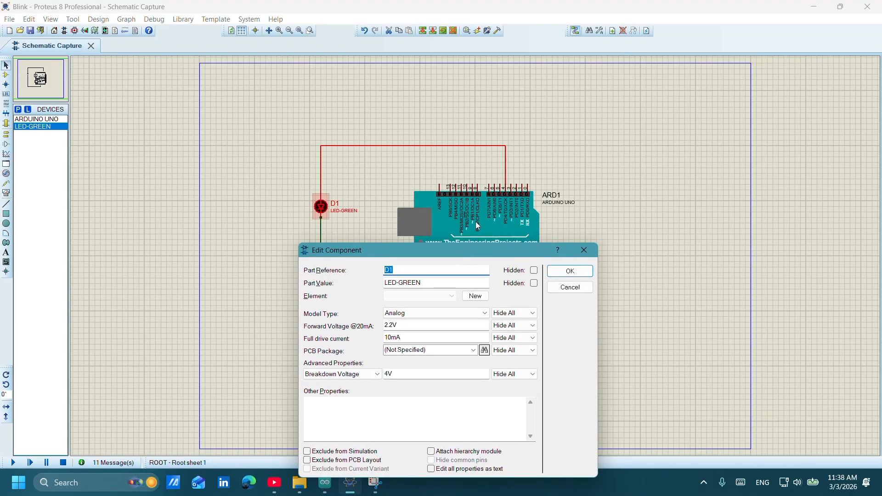
pyautogui.click(451, 311)
pyautogui.click(435, 338)
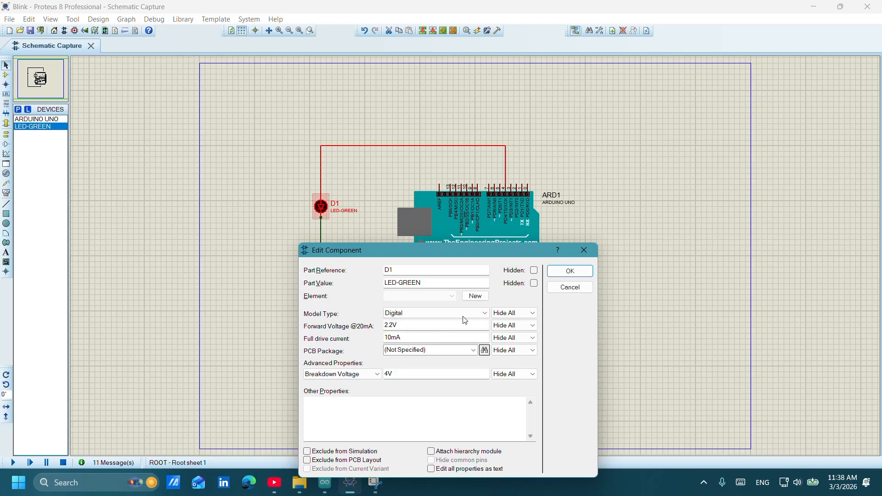
pyautogui.click(570, 271)
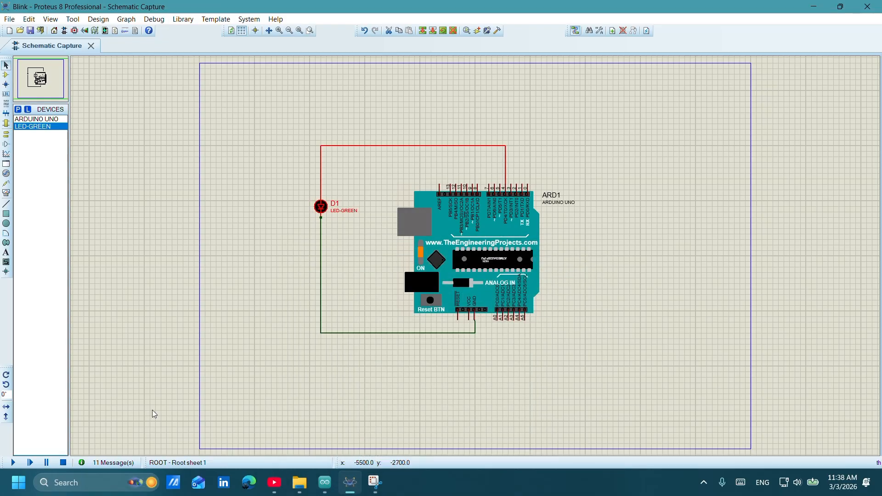
pyautogui.click(13, 463)
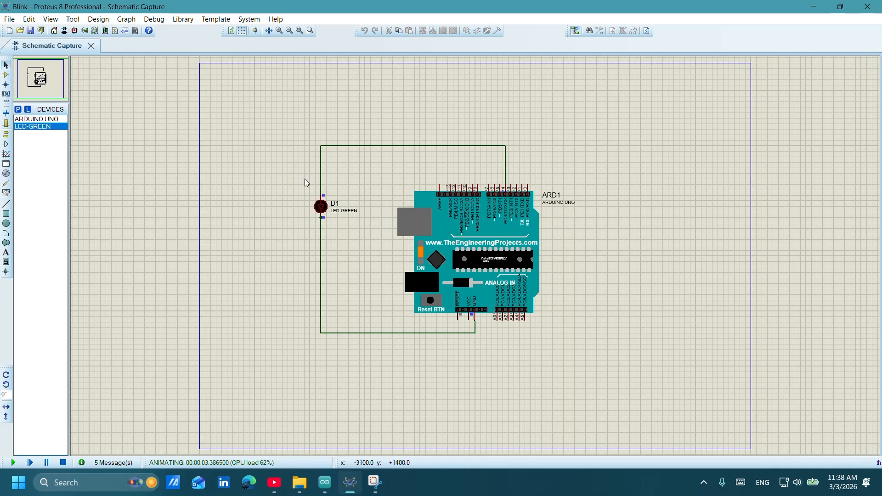
# Switch to Arduino IDE and set both delays in the Blink sketch's loop to 100.
pyautogui.click(327, 487)
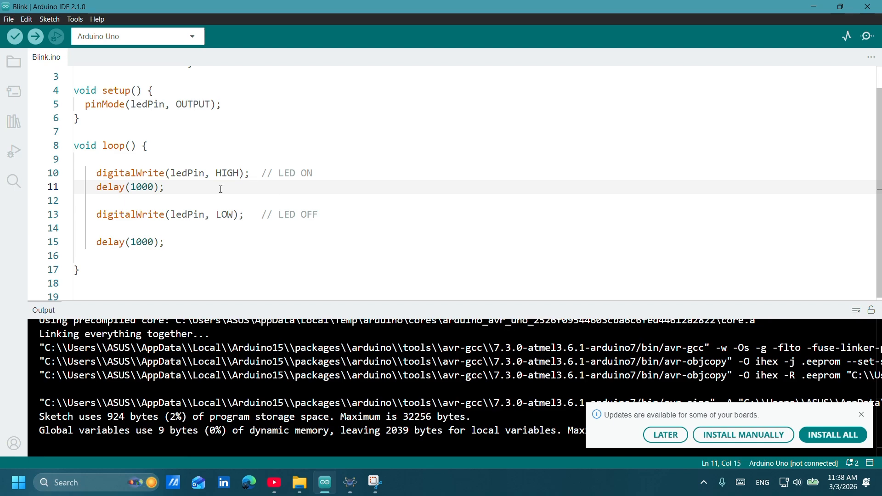
pyautogui.click(377, 91)
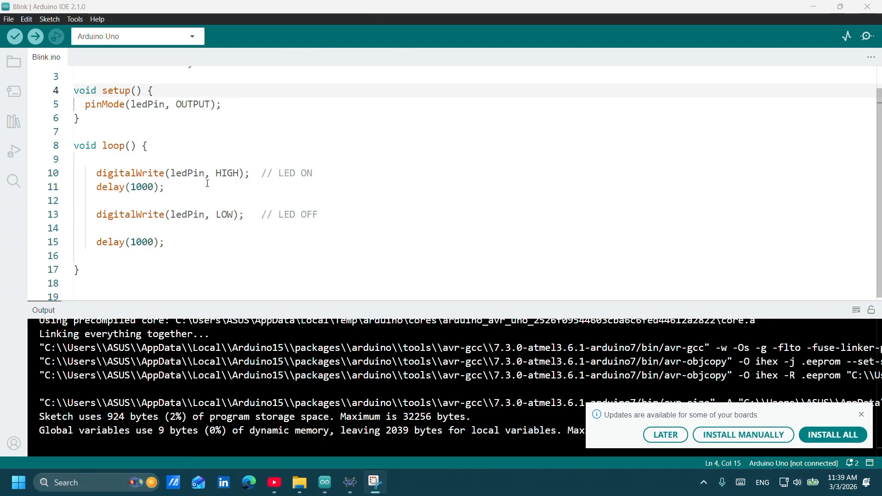
pyautogui.click(153, 188)
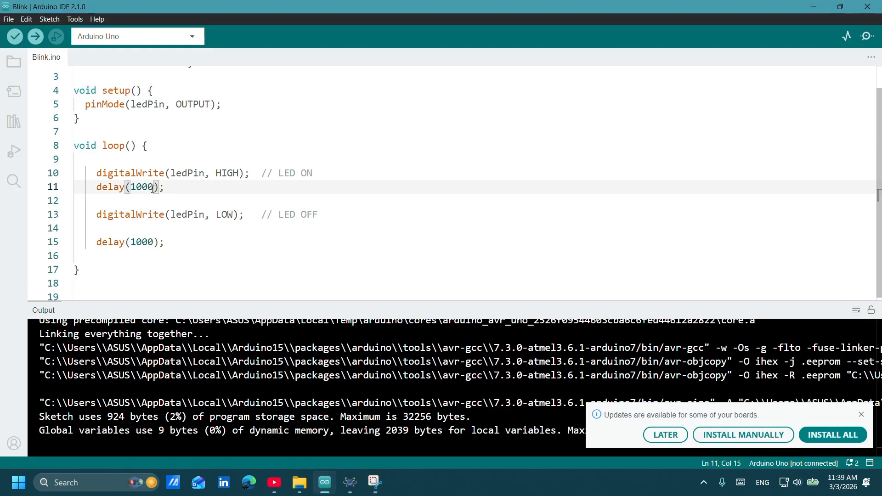
pyautogui.press('BackSpace')
pyautogui.hotkey('ctrl', 'r')
pyautogui.click(161, 242)
pyautogui.press('BackSpace')
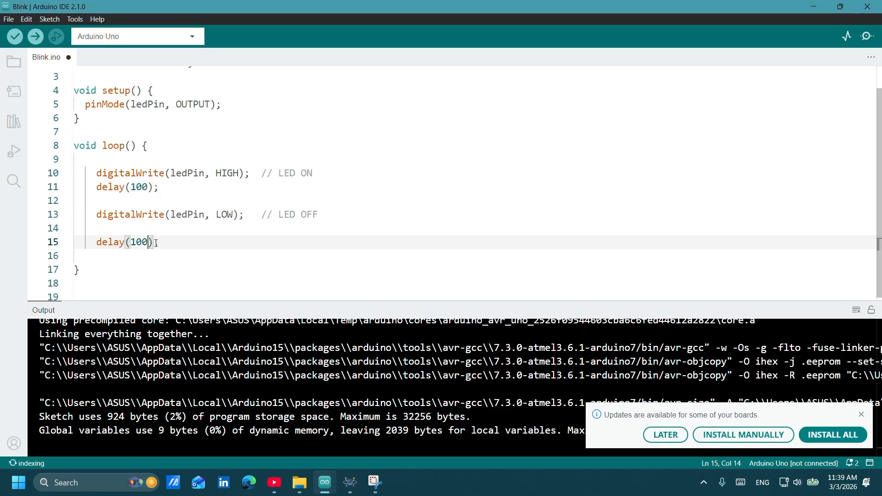
# Verify the edited Blink sketch and export its compiled binary.
pyautogui.hotkey('ctrl', 'r')
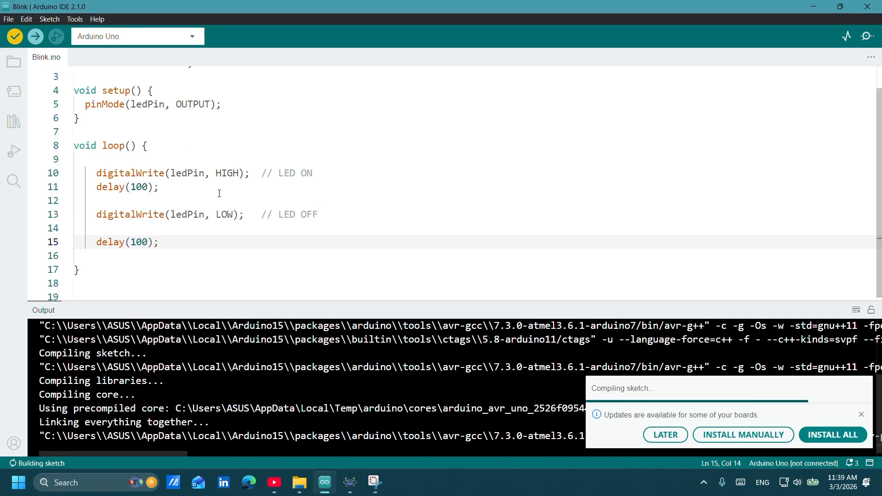
pyautogui.click(59, 19)
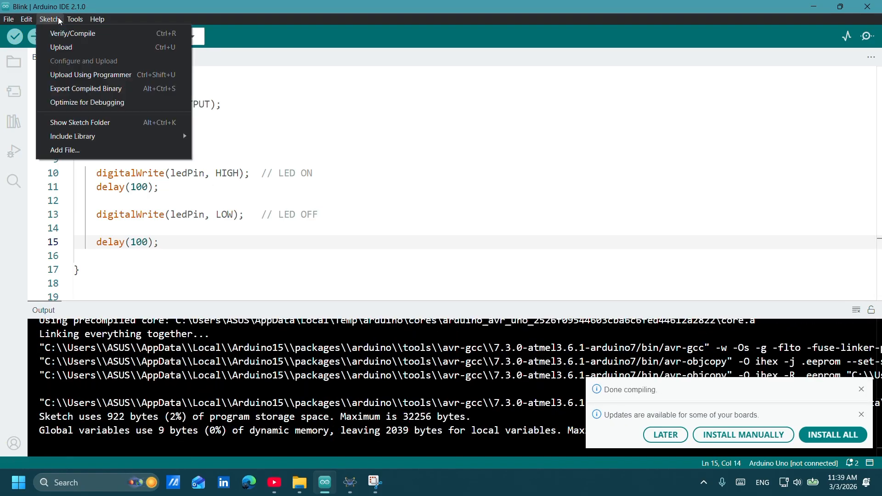
pyautogui.click(69, 88)
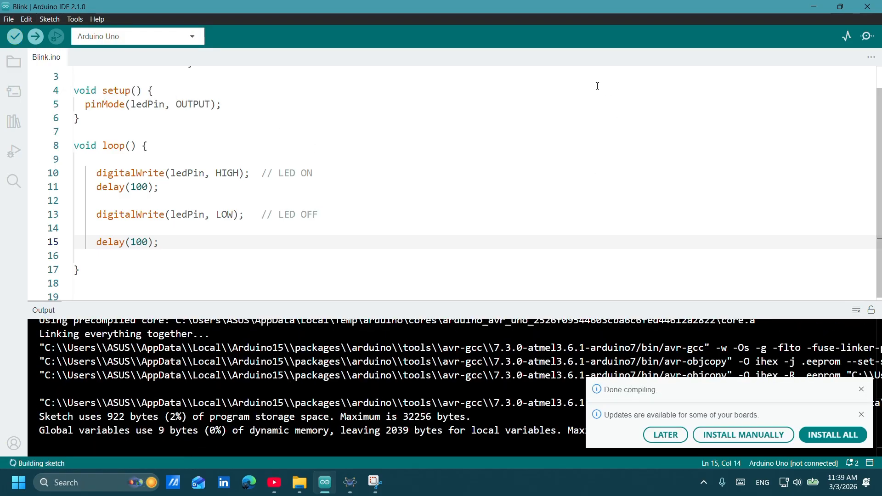
# Return to Proteus, stop the running simulation and restart it with the updated Blink program.
pyautogui.click(821, 10)
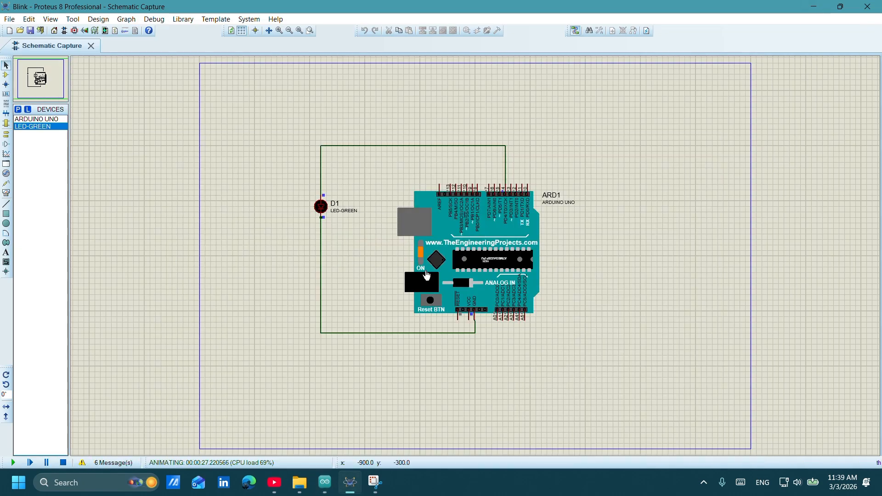
pyautogui.click(63, 463)
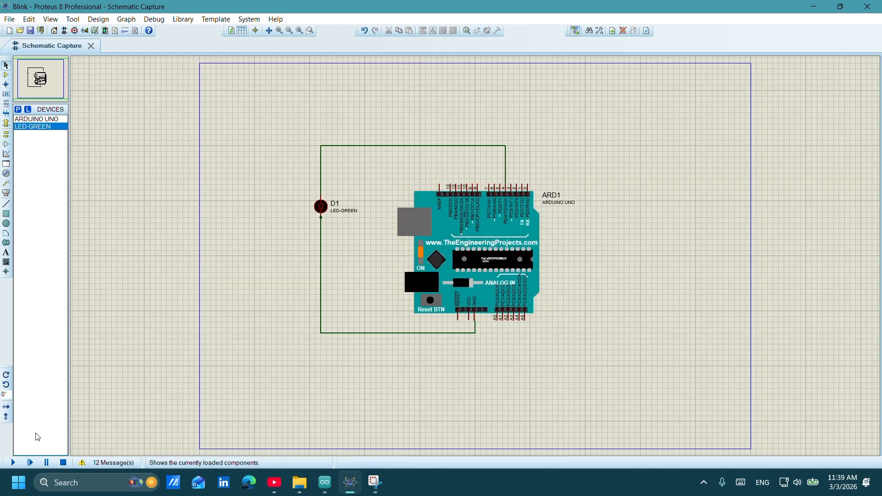
pyautogui.click(16, 463)
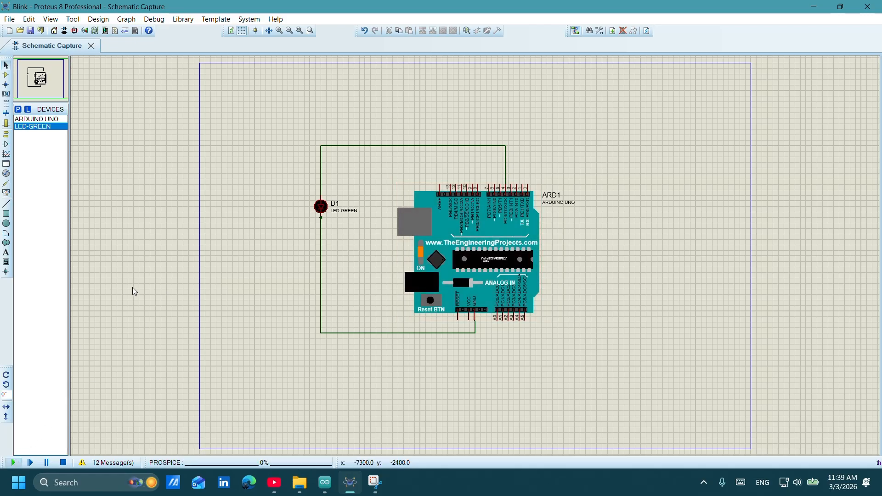